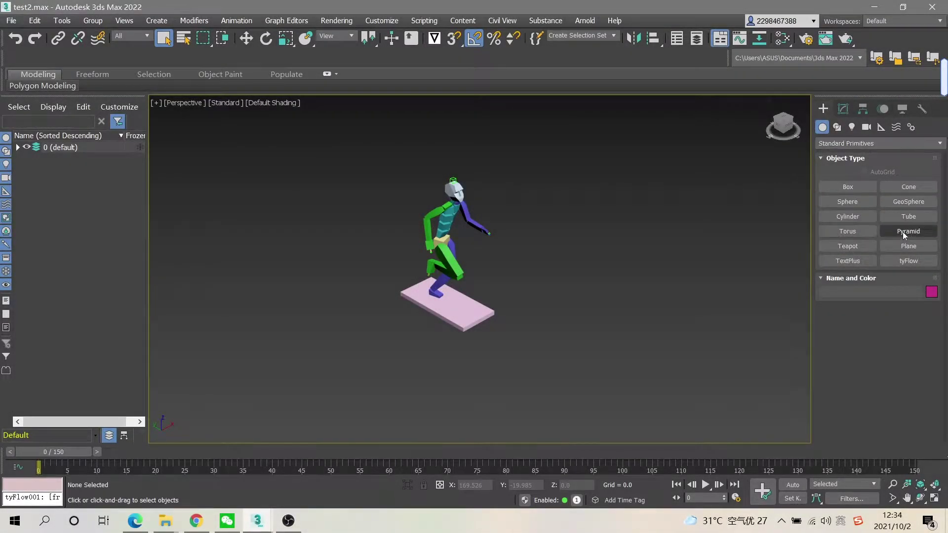
Place a tyFlow emitter icon to the left of the biped in the Perspective viewport
{"action": "left_click", "coordinate": [908, 260]}
{"action": "left_click_drag", "start_coordinate": [231, 309], "coordinate": [265, 333]}
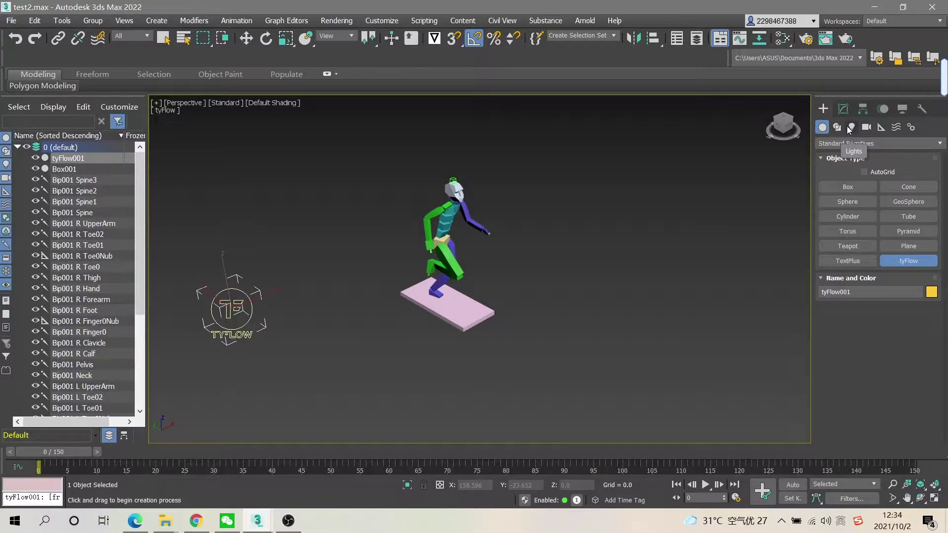
Create a tyActor helper from the tyFlow helper category around the biped's feet
{"action": "left_click", "coordinate": [911, 127]}
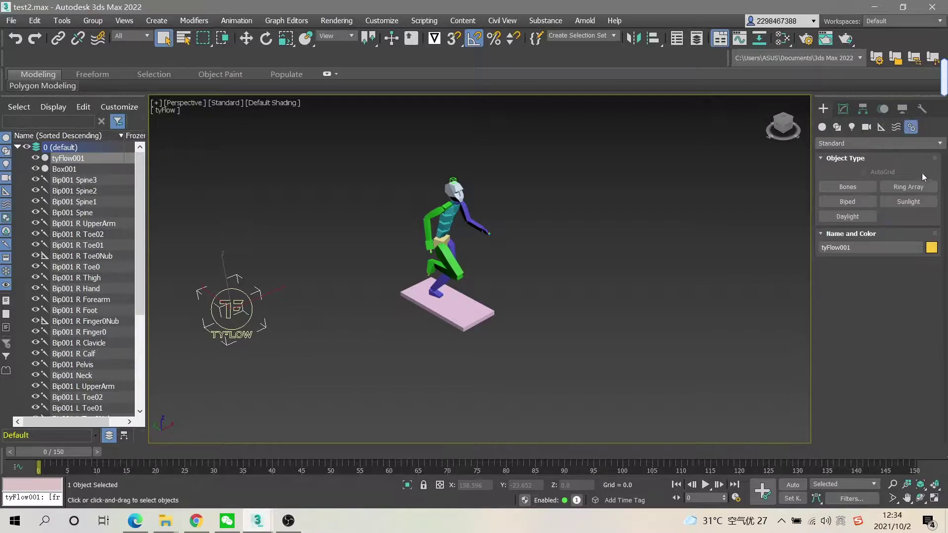
{"action": "left_click", "coordinate": [882, 128]}
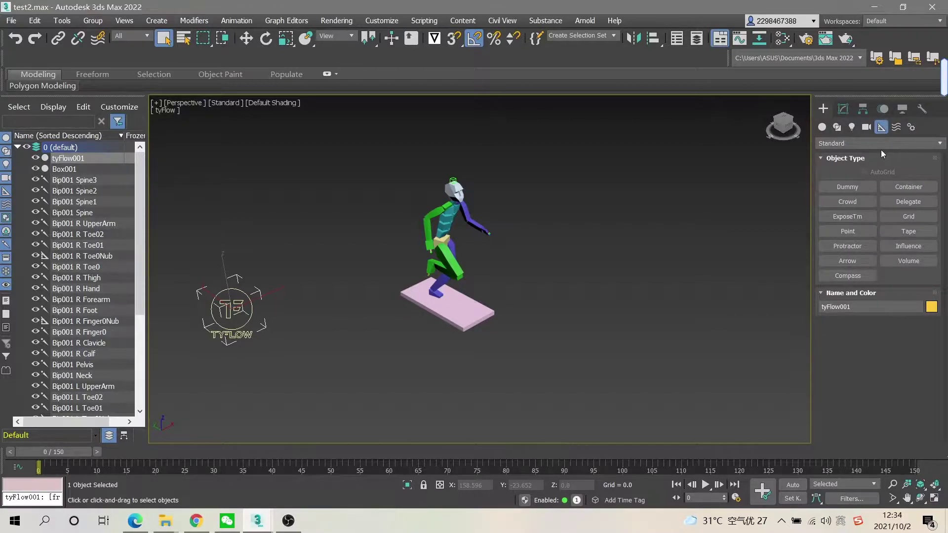
{"action": "left_click", "coordinate": [884, 142]}
{"action": "left_click", "coordinate": [857, 252]}
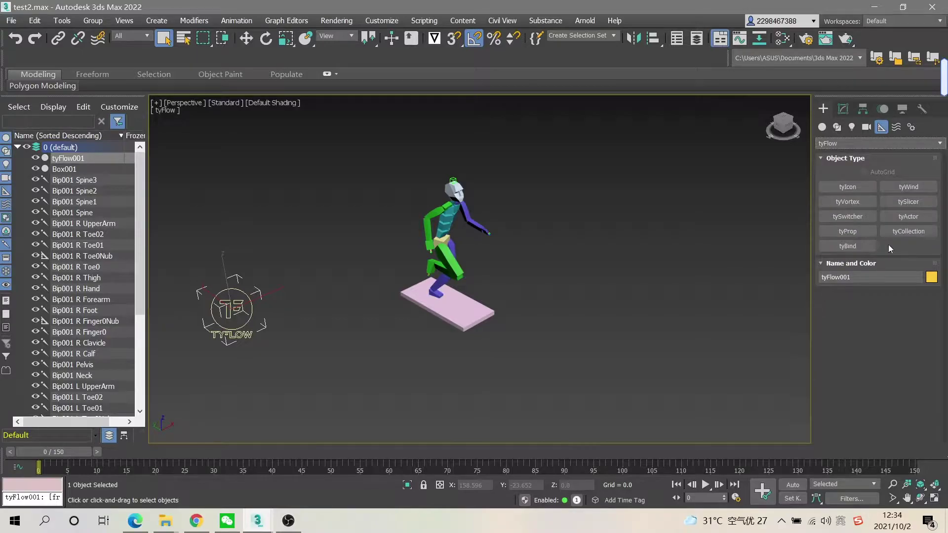
{"action": "left_click", "coordinate": [907, 216]}
{"action": "left_click_drag", "start_coordinate": [423, 280], "coordinate": [451, 298]}
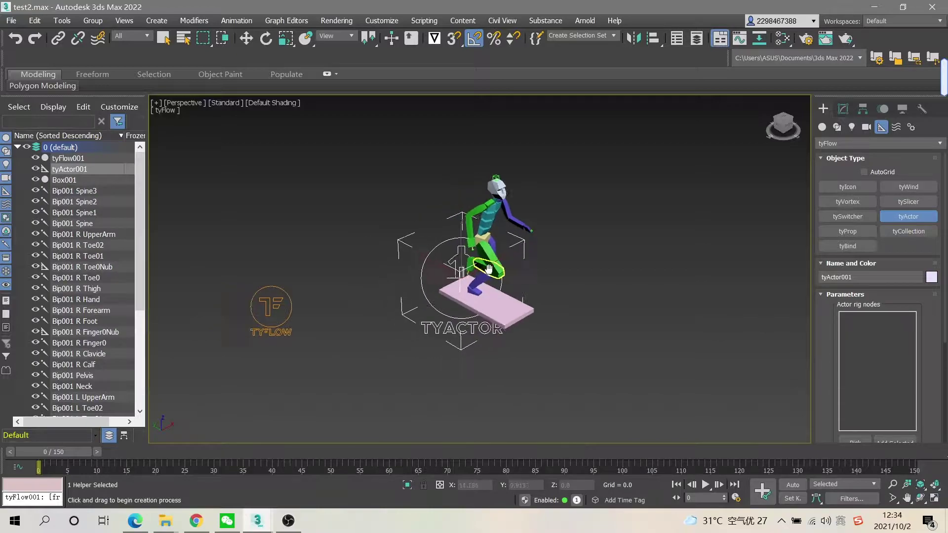
{"action": "middle_click_drag", "start_coordinate": [449, 271], "coordinate": [495, 248]}
{"action": "scroll", "coordinate": [501, 245], "scroll_direction": "up", "scroll_amount": 2}
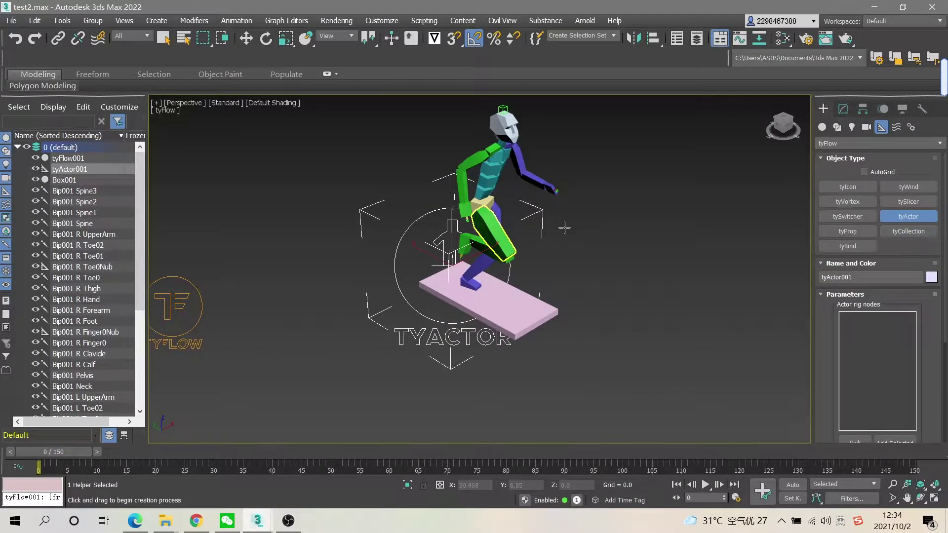
Undo the extra tyActor helper, reselect tyActor001 and bring up its rig-node options
{"action": "left_click_drag", "start_coordinate": [442, 242], "coordinate": [441, 238]}
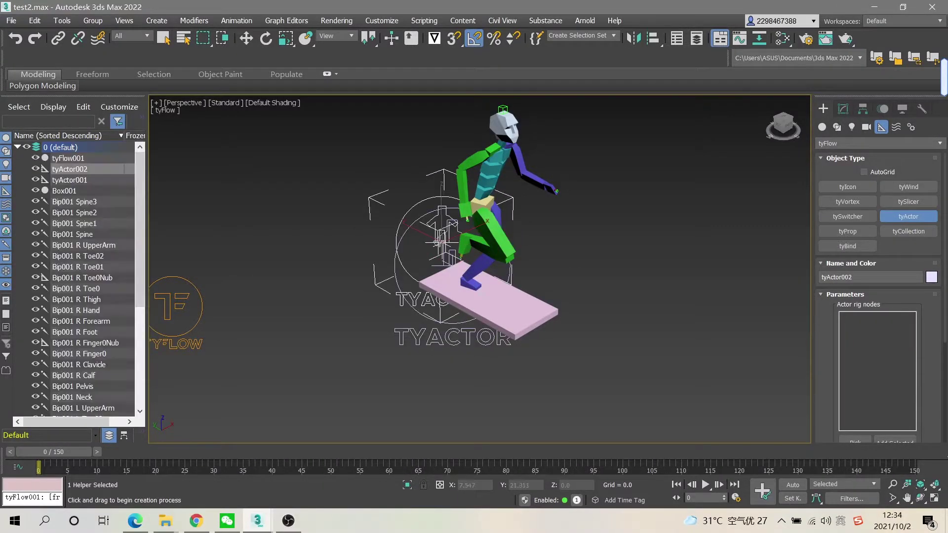
{"action": "key", "text": "ctrl+z"}
{"action": "right_click", "coordinate": [444, 239]}
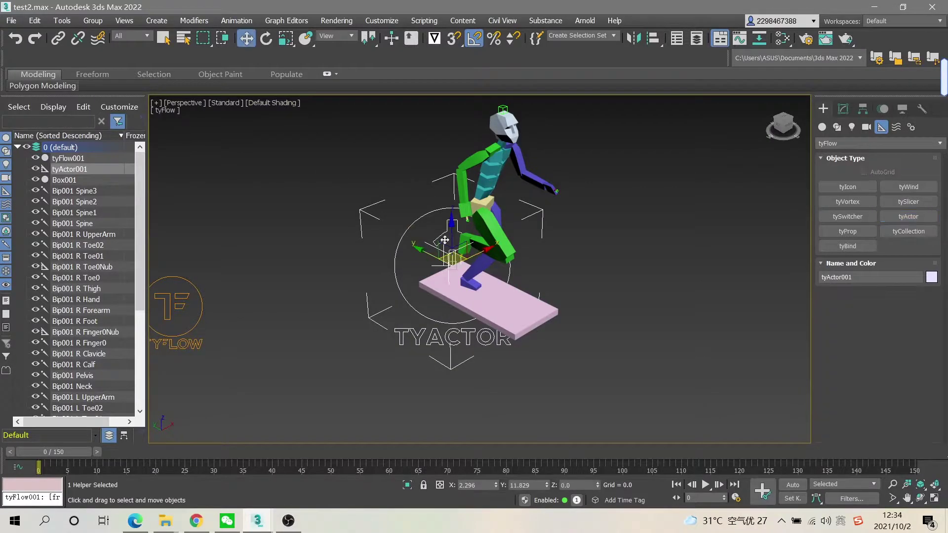
{"action": "left_click", "coordinate": [418, 215]}
{"action": "key", "text": "ctrl+z"}
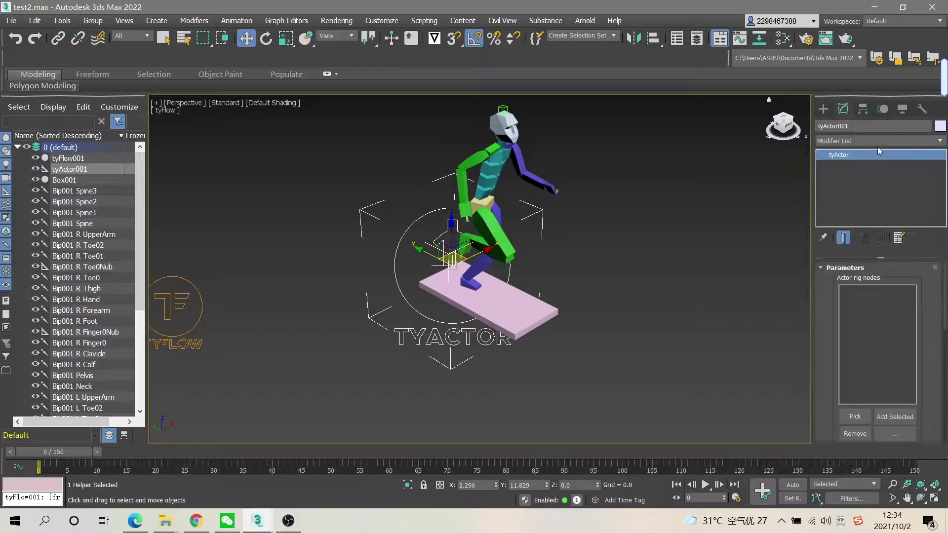
{"action": "left_click", "coordinate": [894, 432]}
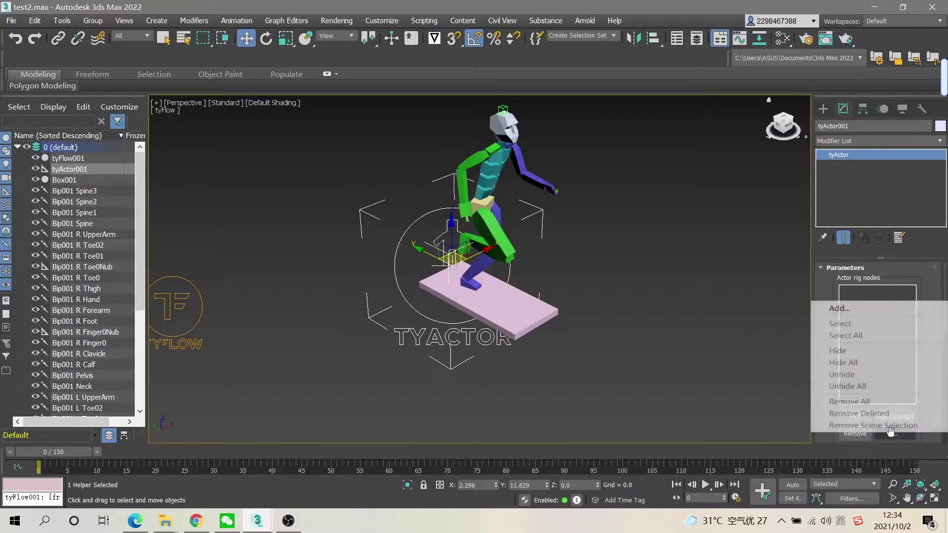
In the Add Objects list, expand Bip001 through pelvis, spine, neck and right arm bones
{"action": "left_click", "coordinate": [888, 313]}
{"action": "left_click_drag", "start_coordinate": [211, 15], "coordinate": [378, 95]}
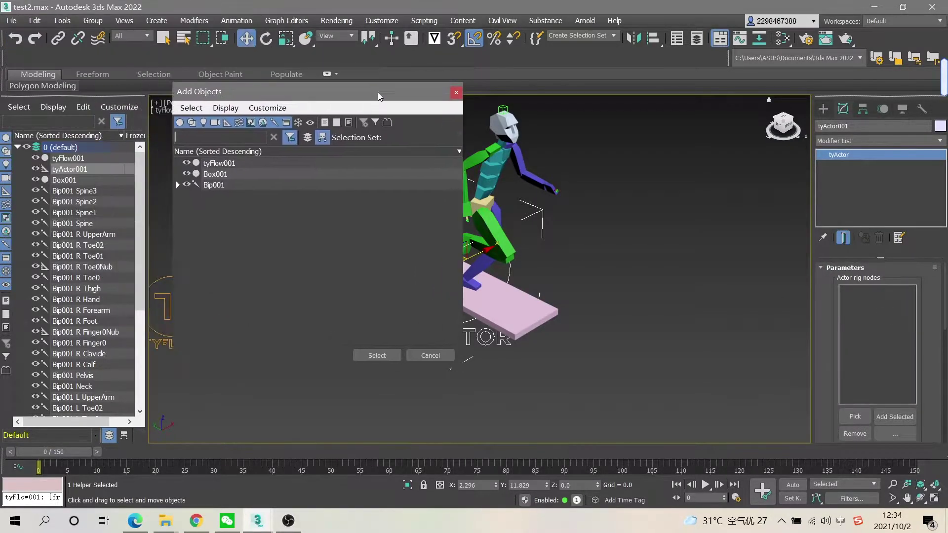
{"action": "left_click", "coordinate": [213, 184]}
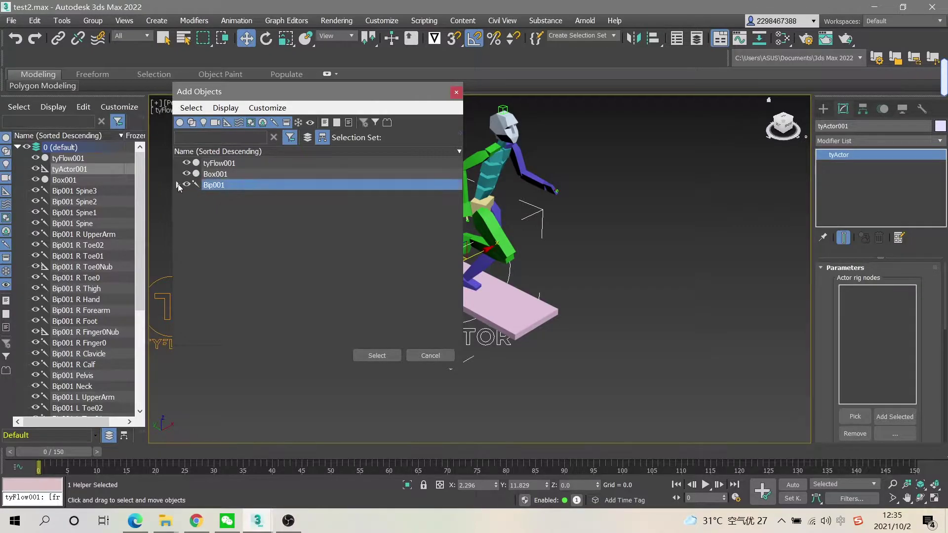
{"action": "left_click", "coordinate": [178, 184]}
{"action": "left_click", "coordinate": [187, 196]}
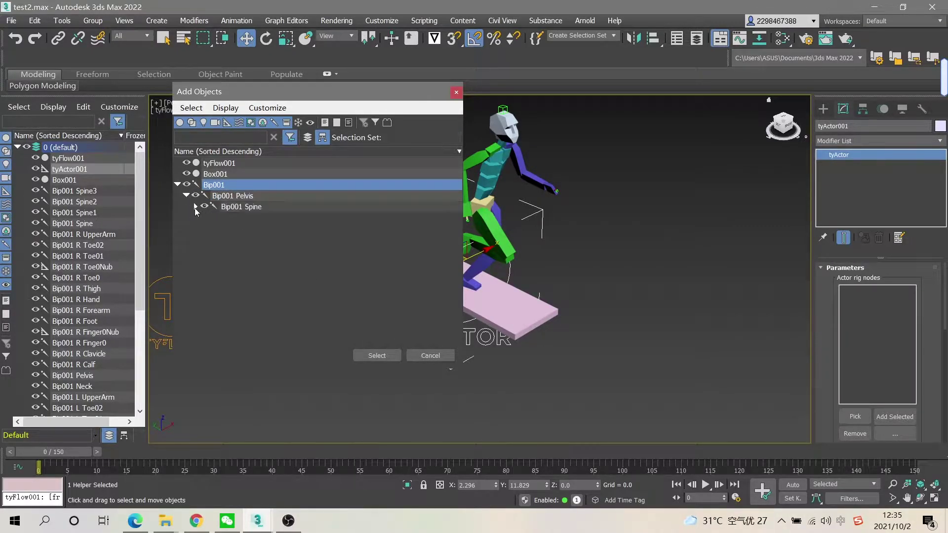
{"action": "left_click", "coordinate": [195, 207]}
{"action": "left_click", "coordinate": [213, 228]}
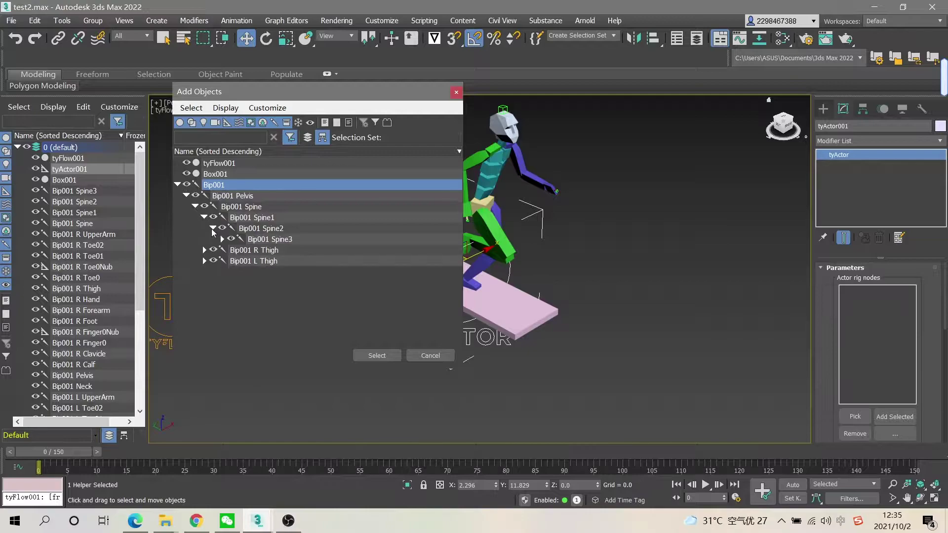
{"action": "left_click", "coordinate": [231, 251]}
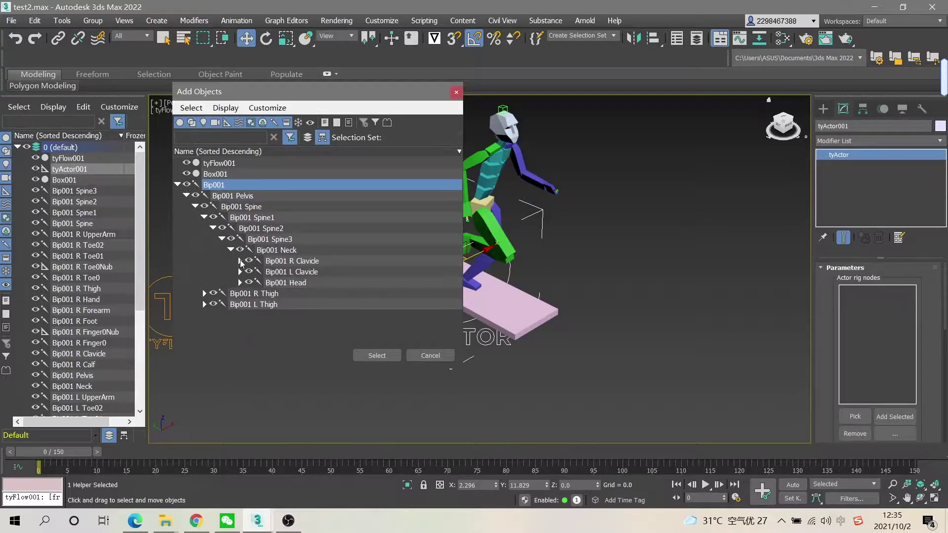
{"action": "left_click", "coordinate": [239, 261]}
{"action": "left_click", "coordinate": [258, 283]}
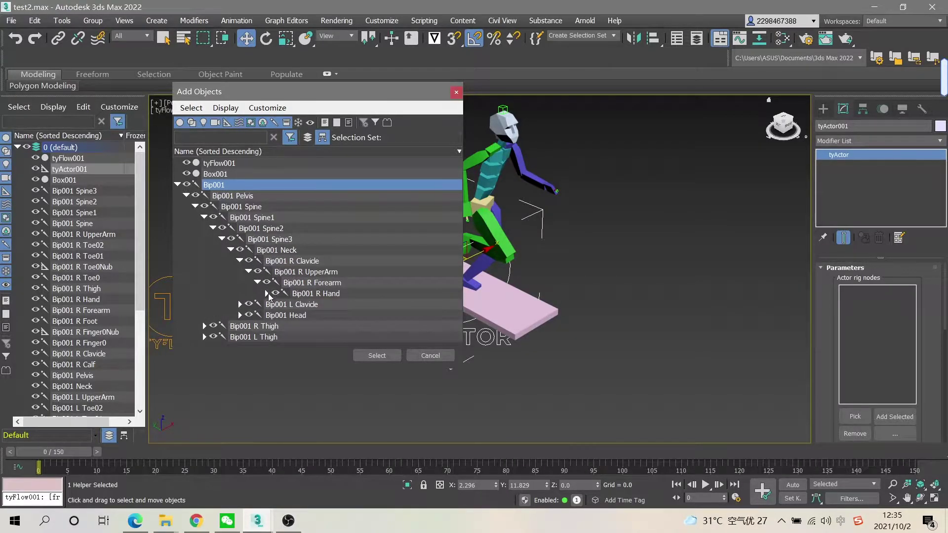
{"action": "left_click", "coordinate": [267, 293]}
{"action": "scroll", "coordinate": [319, 275], "scroll_direction": "down", "scroll_amount": 1}
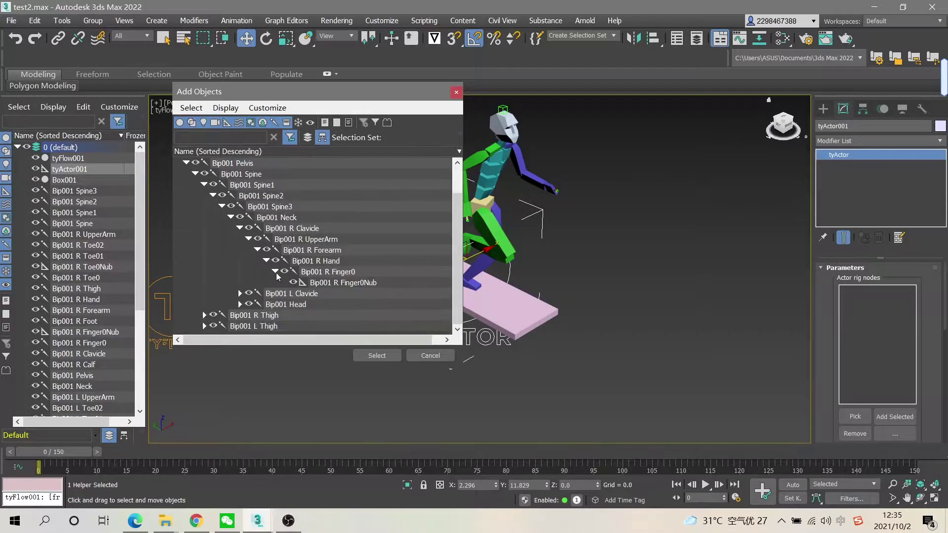
Expand the left arm, left fingers, head and right leg bones of Bip001
{"action": "left_click", "coordinate": [240, 293]}
{"action": "scroll", "coordinate": [245, 295], "scroll_direction": "down", "scroll_amount": 1}
{"action": "left_click", "coordinate": [249, 293]}
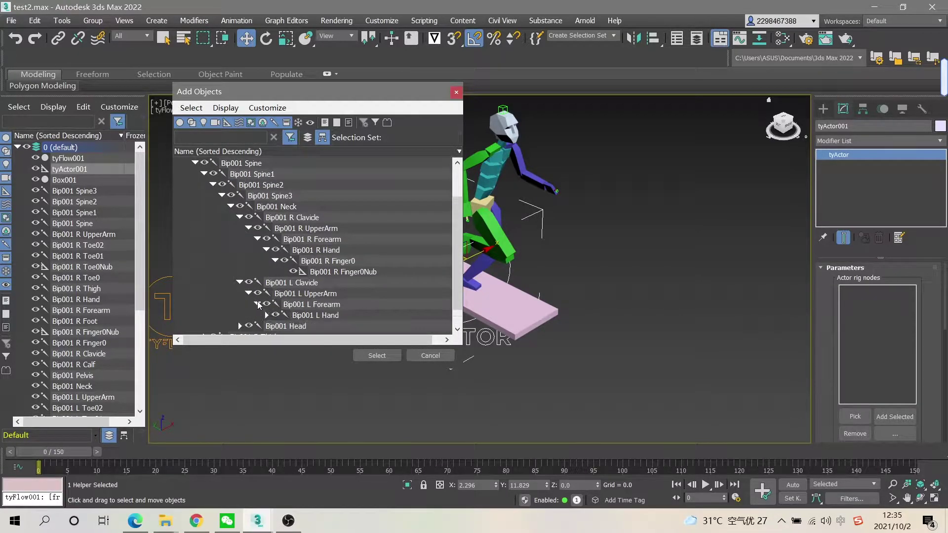
{"action": "left_click", "coordinate": [266, 314]}
{"action": "scroll", "coordinate": [301, 278], "scroll_direction": "down", "scroll_amount": 1}
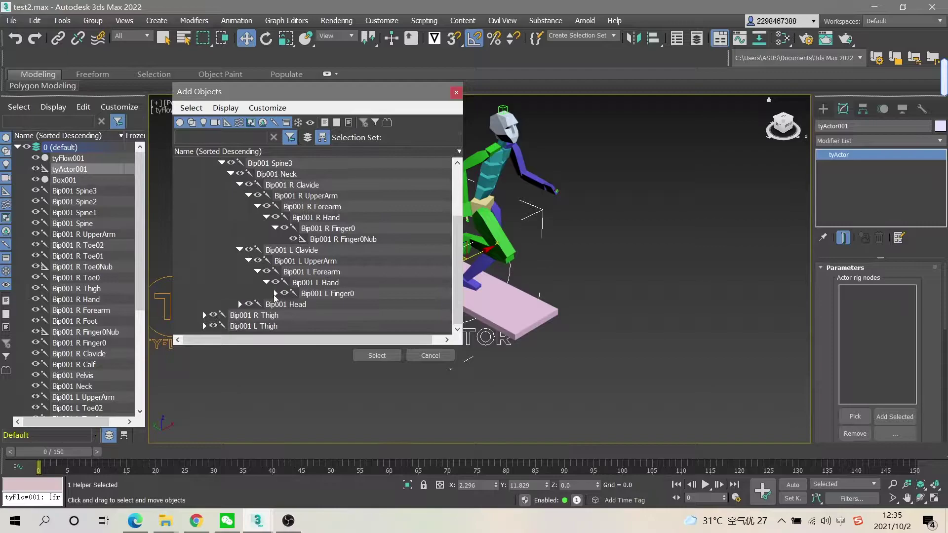
{"action": "left_click", "coordinate": [275, 294]}
{"action": "scroll", "coordinate": [256, 300], "scroll_direction": "down", "scroll_amount": 1}
{"action": "left_click", "coordinate": [239, 304]}
{"action": "scroll", "coordinate": [215, 318], "scroll_direction": "down", "scroll_amount": 1}
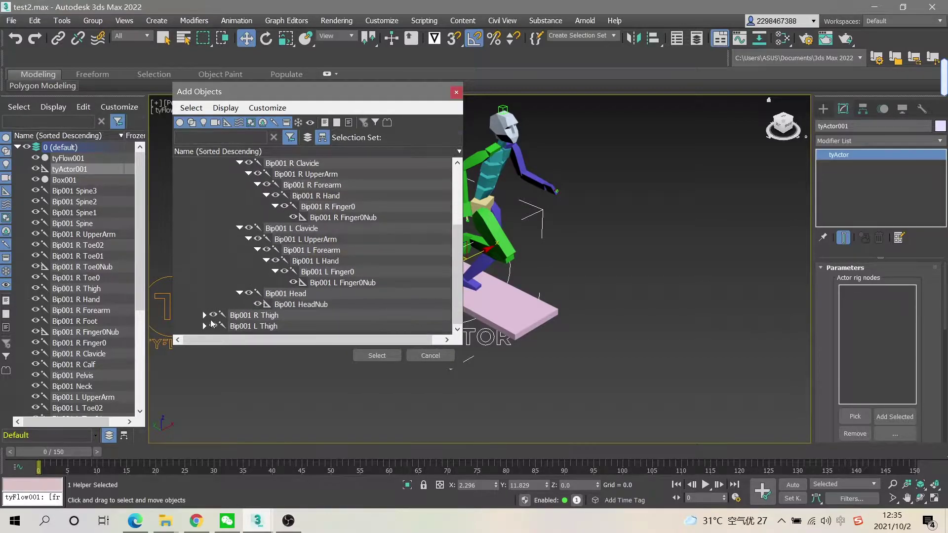
{"action": "left_click", "coordinate": [204, 314]}
{"action": "scroll", "coordinate": [211, 324], "scroll_direction": "down", "scroll_amount": 1}
{"action": "left_click", "coordinate": [213, 314]}
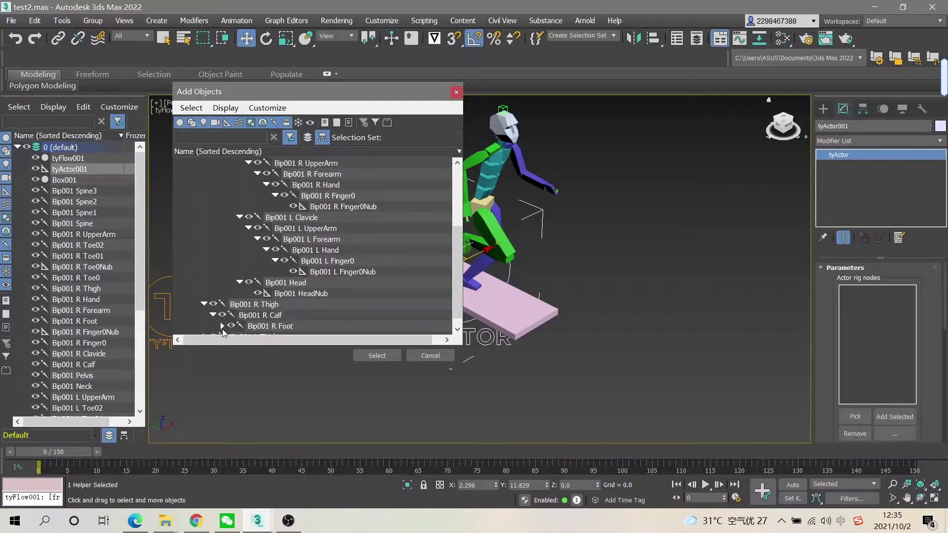
{"action": "left_click", "coordinate": [221, 325]}
{"action": "scroll", "coordinate": [224, 326], "scroll_direction": "down", "scroll_amount": 1}
Expand the toe and left leg bones, then select Box001 through the last bone
{"action": "left_click", "coordinate": [231, 315]}
{"action": "scroll", "coordinate": [233, 316], "scroll_direction": "down", "scroll_amount": 1}
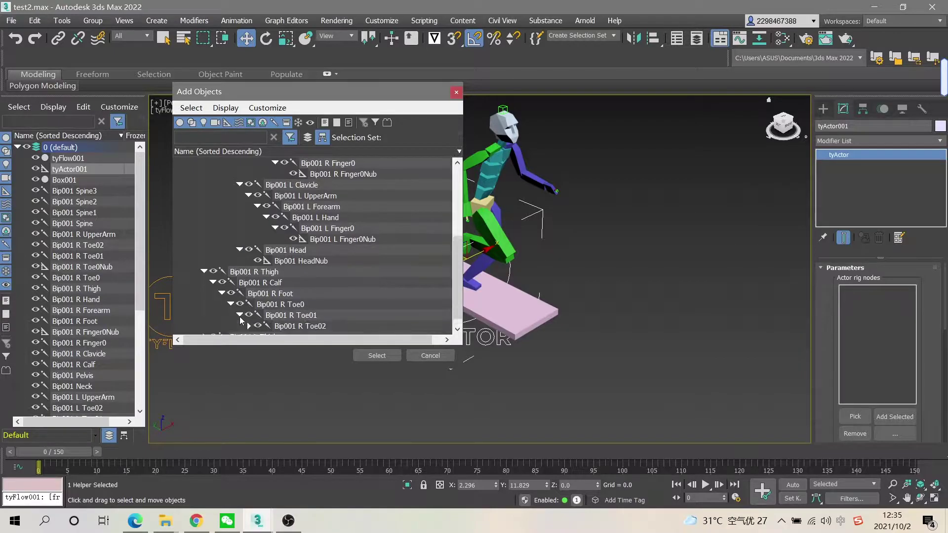
{"action": "scroll", "coordinate": [243, 320], "scroll_direction": "down", "scroll_amount": 1}
{"action": "left_click", "coordinate": [249, 314]}
{"action": "scroll", "coordinate": [260, 320], "scroll_direction": "down", "scroll_amount": 1}
{"action": "left_click", "coordinate": [203, 326]}
{"action": "scroll", "coordinate": [209, 326], "scroll_direction": "down", "scroll_amount": 1}
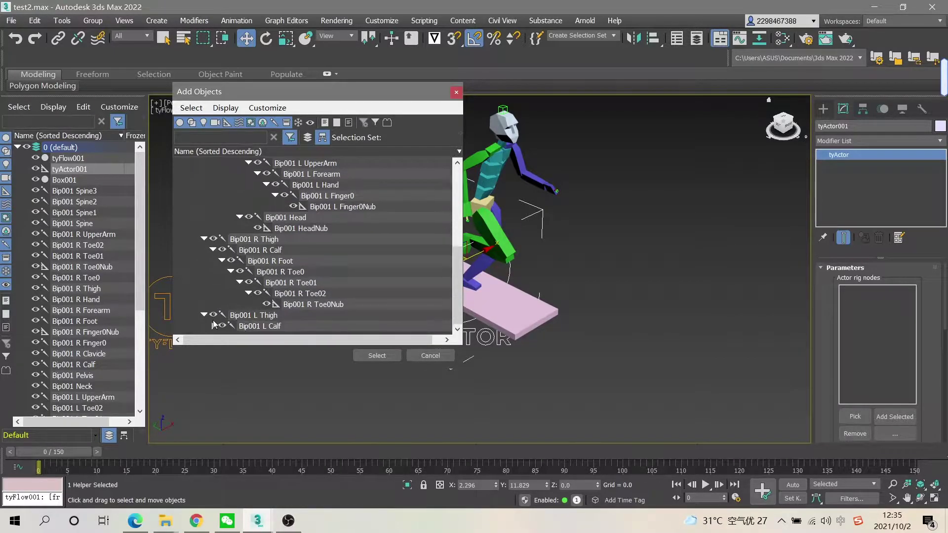
{"action": "scroll", "coordinate": [216, 326], "scroll_direction": "down", "scroll_amount": 1}
{"action": "left_click", "coordinate": [219, 327]}
{"action": "scroll", "coordinate": [224, 329], "scroll_direction": "down", "scroll_amount": 1}
{"action": "left_click", "coordinate": [230, 326]}
{"action": "scroll", "coordinate": [232, 331], "scroll_direction": "down", "scroll_amount": 1}
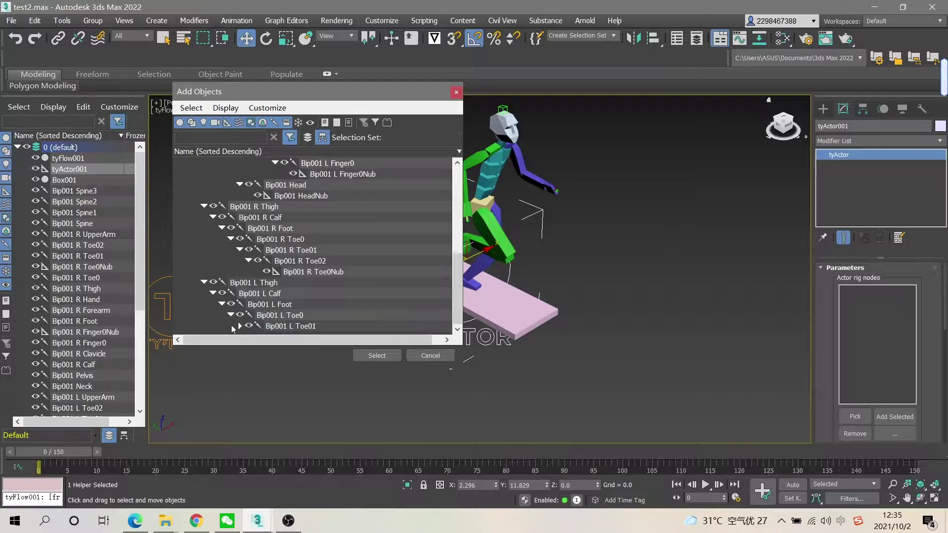
{"action": "left_click", "coordinate": [241, 326]}
{"action": "scroll", "coordinate": [246, 327], "scroll_direction": "down", "scroll_amount": 1}
{"action": "scroll", "coordinate": [259, 326], "scroll_direction": "down", "scroll_amount": 1}
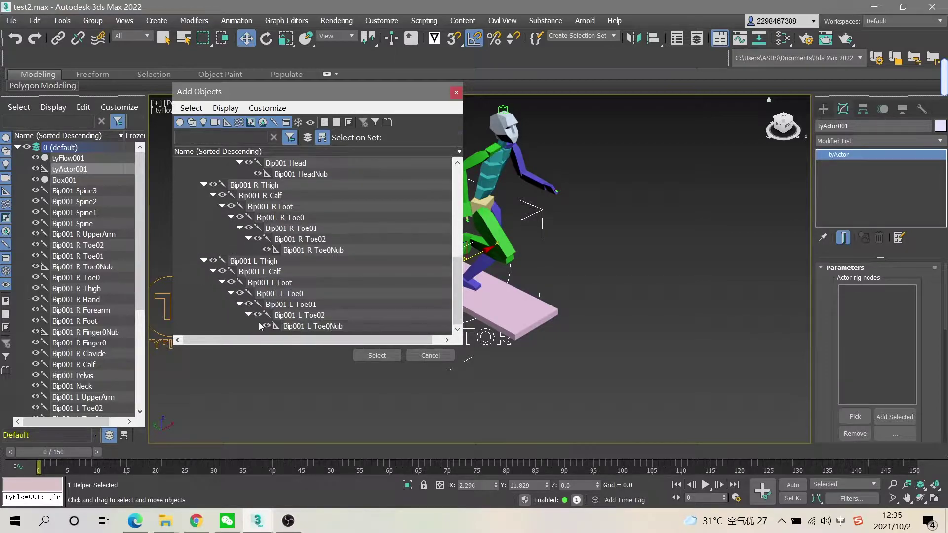
{"action": "scroll", "coordinate": [295, 304], "scroll_direction": "up", "scroll_amount": 10}
{"action": "left_click", "coordinate": [293, 173]}
{"action": "scroll", "coordinate": [296, 244], "scroll_direction": "down", "scroll_amount": 5}
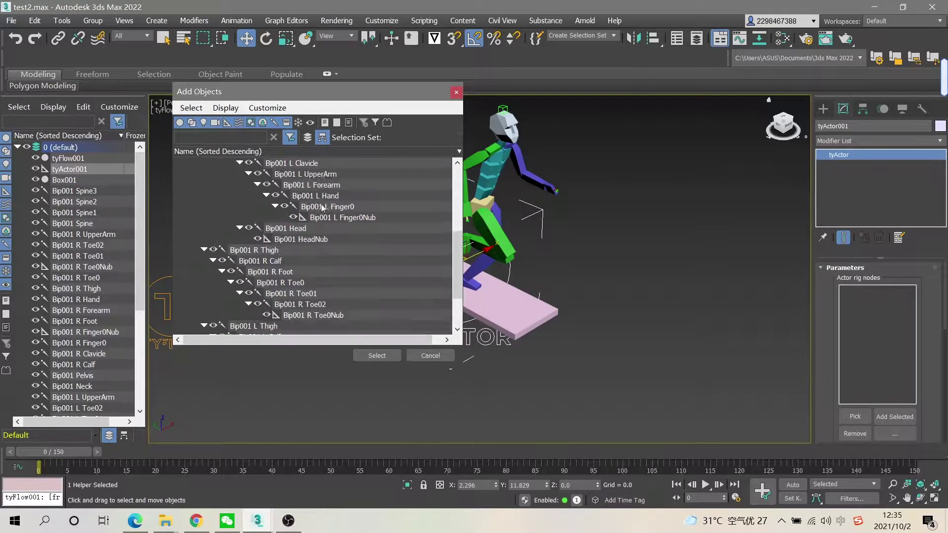
{"action": "scroll", "coordinate": [318, 311], "scroll_direction": "down", "scroll_amount": 5}
{"action": "left_click", "coordinate": [324, 330], "text": "shift"}
Add the selected bones as rig nodes and rename Anim001 to runningman
{"action": "left_click", "coordinate": [377, 355]}
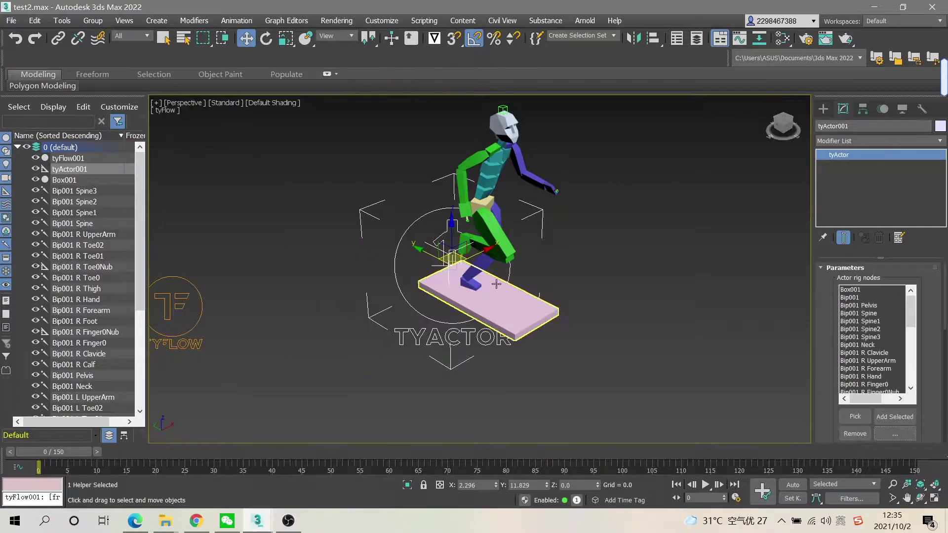
{"action": "scroll", "coordinate": [925, 340], "scroll_direction": "down", "scroll_amount": 3}
{"action": "scroll", "coordinate": [925, 340], "scroll_direction": "down", "scroll_amount": 3}
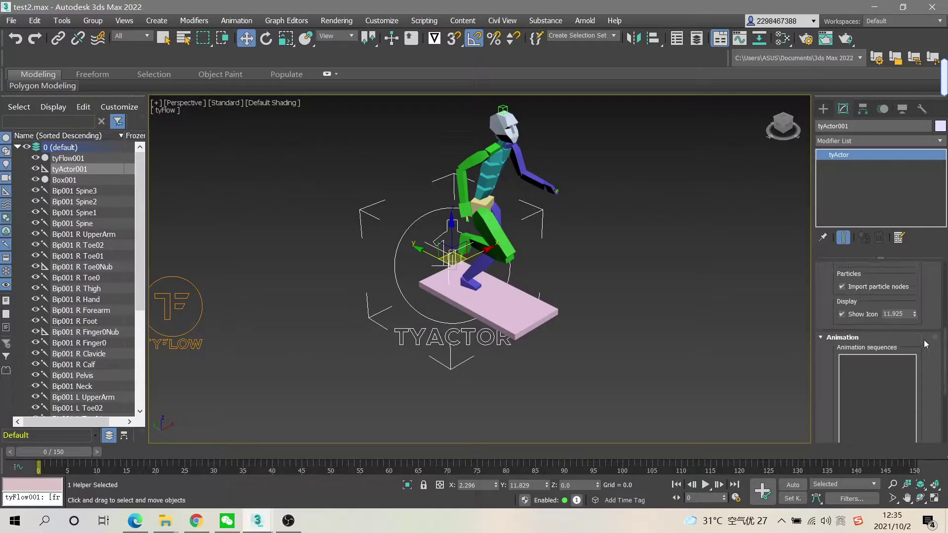
{"action": "scroll", "coordinate": [873, 380], "scroll_direction": "down", "scroll_amount": 2}
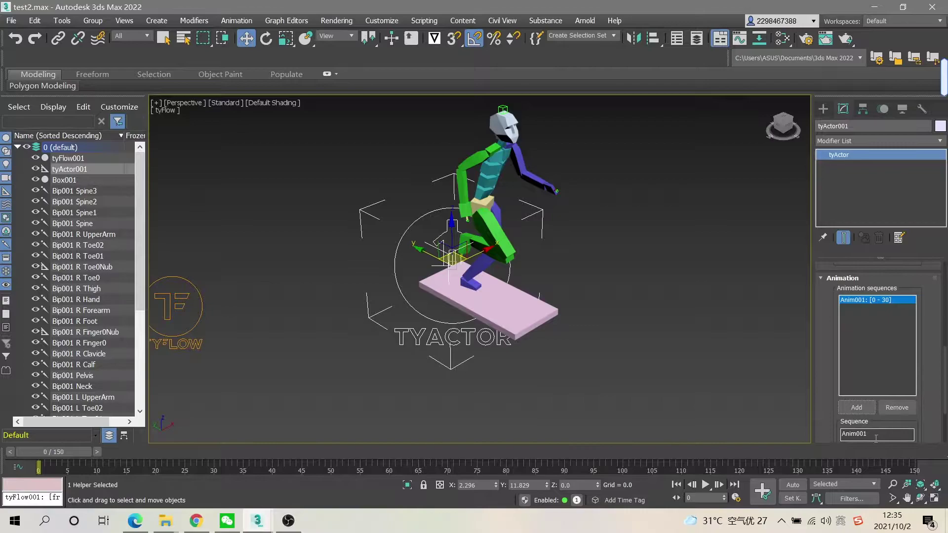
{"action": "double_click", "coordinate": [851, 433]}
{"action": "type", "text": "running"}
{"action": "type", "text": "man"}
Add and remove the extra Anim002 sequence, then scrub the running animation
{"action": "left_click", "coordinate": [863, 409]}
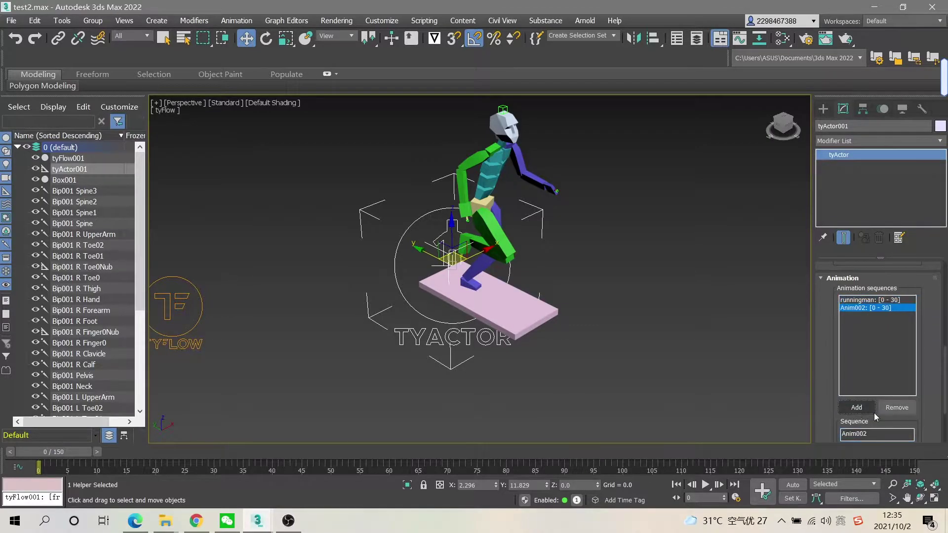
{"action": "left_click", "coordinate": [895, 407]}
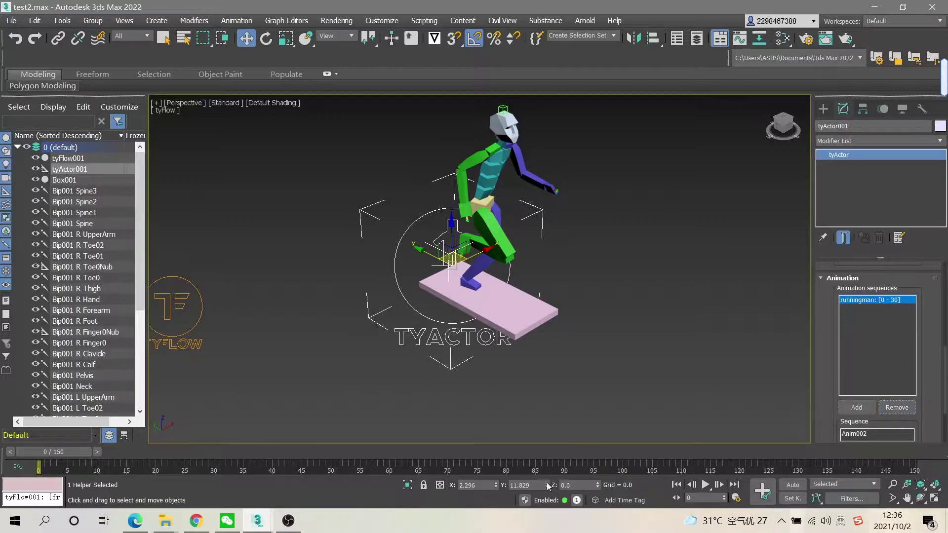
{"action": "scroll", "coordinate": [596, 296], "scroll_direction": "down", "scroll_amount": 2}
{"action": "middle_click_drag", "start_coordinate": [592, 294], "coordinate": [602, 305]}
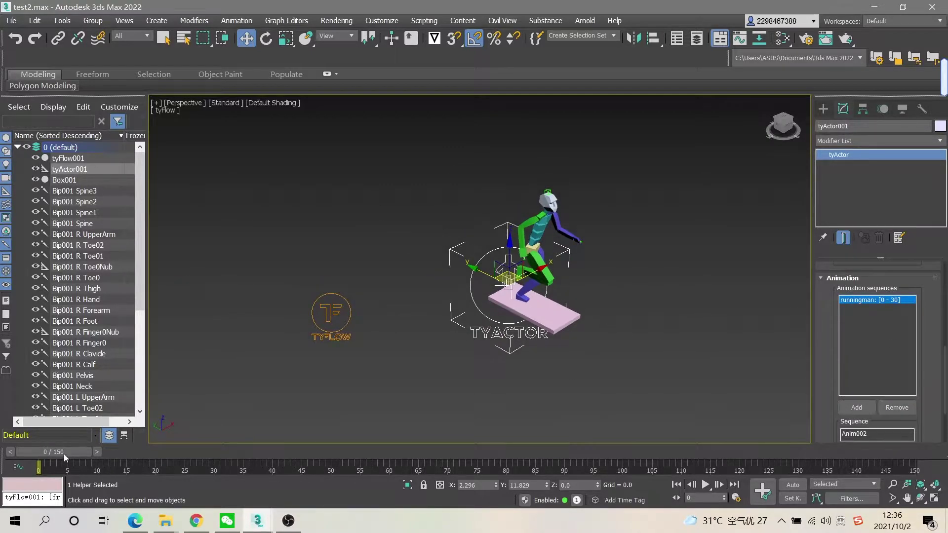
{"action": "left_click_drag", "start_coordinate": [64, 454], "coordinate": [21, 467]}
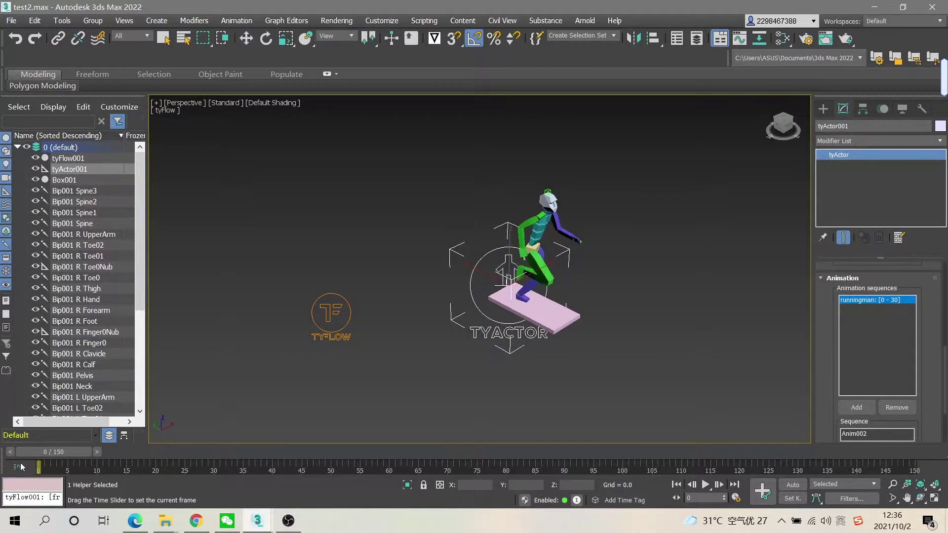
{"action": "key", "text": "w"}
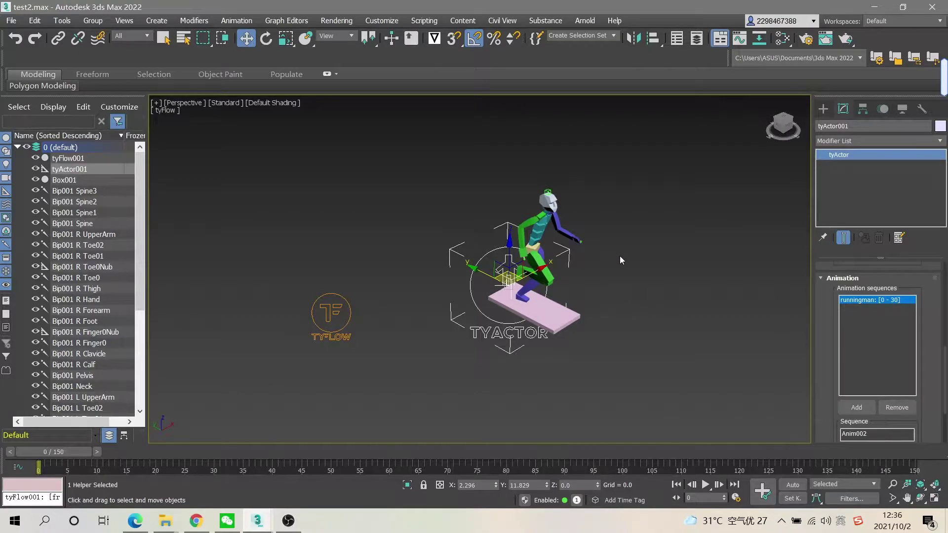
In tyFlow001's editor, add a Birth event emitting 1 particle per frame over frames 0–50
{"action": "left_click", "coordinate": [343, 334]}
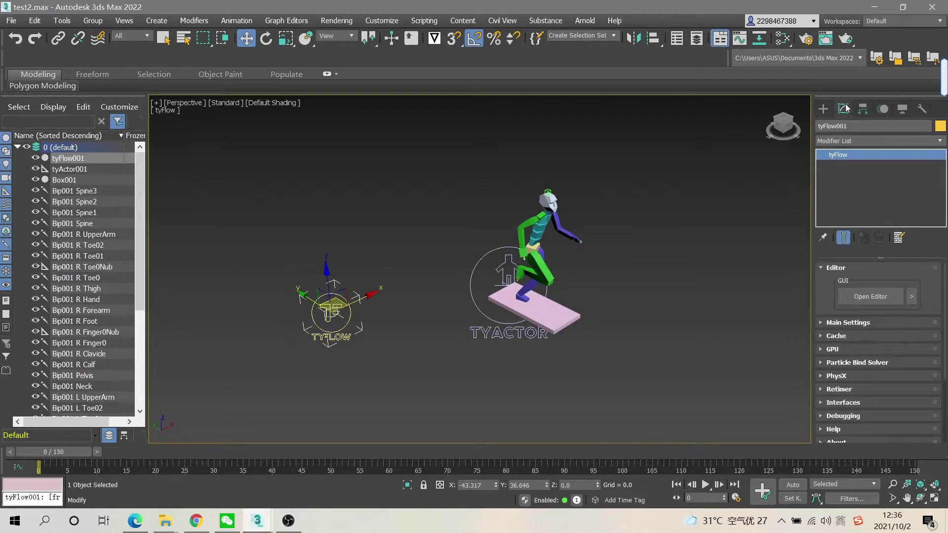
{"action": "left_click", "coordinate": [863, 296]}
{"action": "left_click_drag", "start_coordinate": [143, 390], "coordinate": [265, 241]}
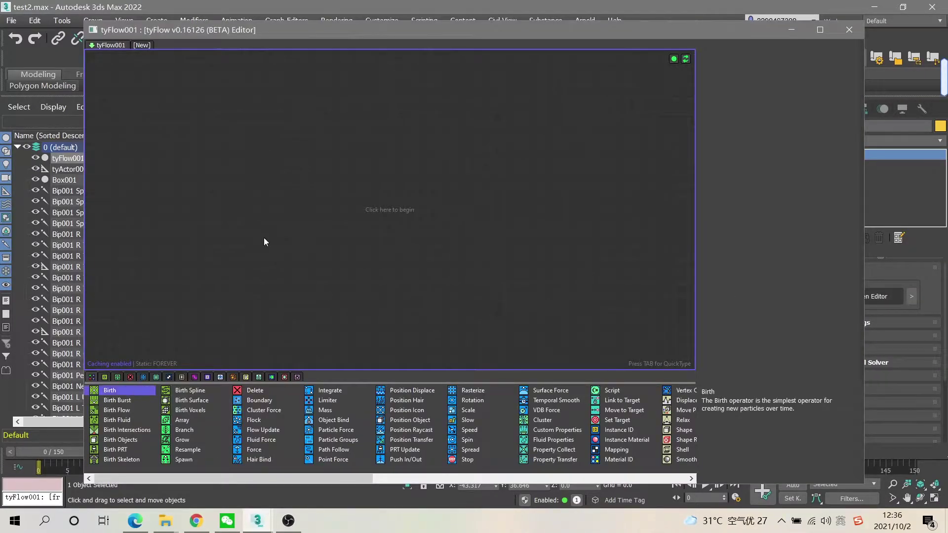
{"action": "mouse_move", "coordinate": [213, 279]}
{"action": "left_mouse_down"}
{"action": "mouse_move", "coordinate": [283, 168]}
{"action": "mouse_move", "coordinate": [266, 156]}
{"action": "left_mouse_up"}
{"action": "double_click", "coordinate": [793, 83]}
{"action": "type", "text": "5"}
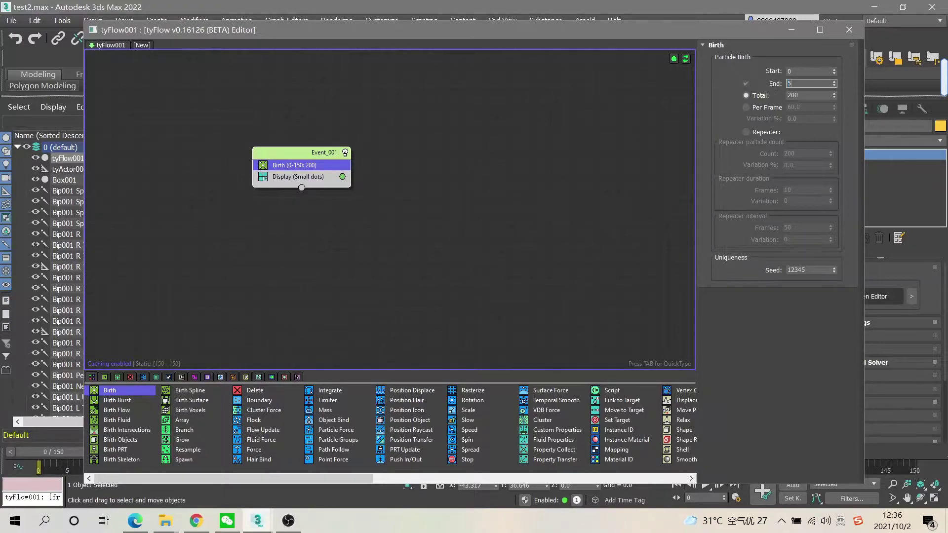
{"action": "type", "text": "0"}
{"action": "left_click", "coordinate": [754, 106]}
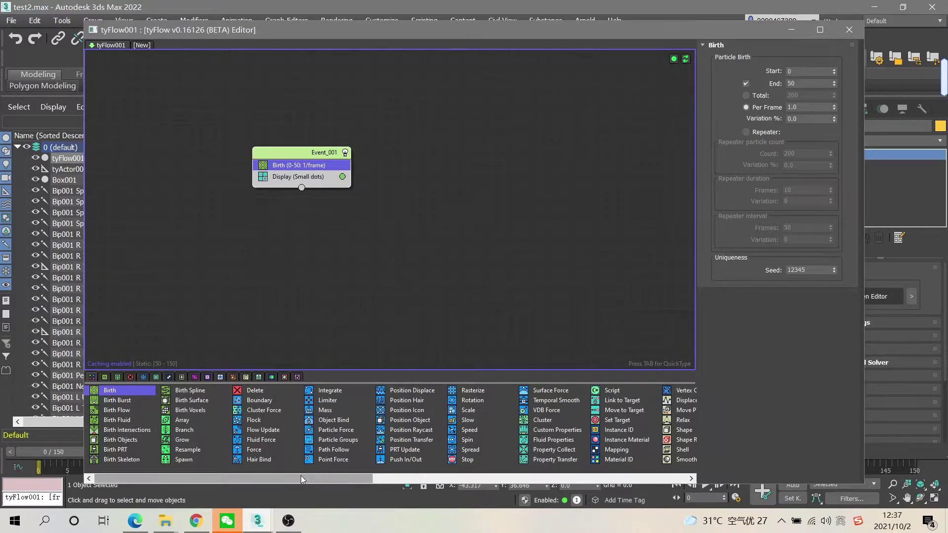
Insert Position Icon between Birth and Display in Event_001, keeping Display as Small Dots
{"action": "left_click_drag", "start_coordinate": [409, 410], "coordinate": [406, 363]}
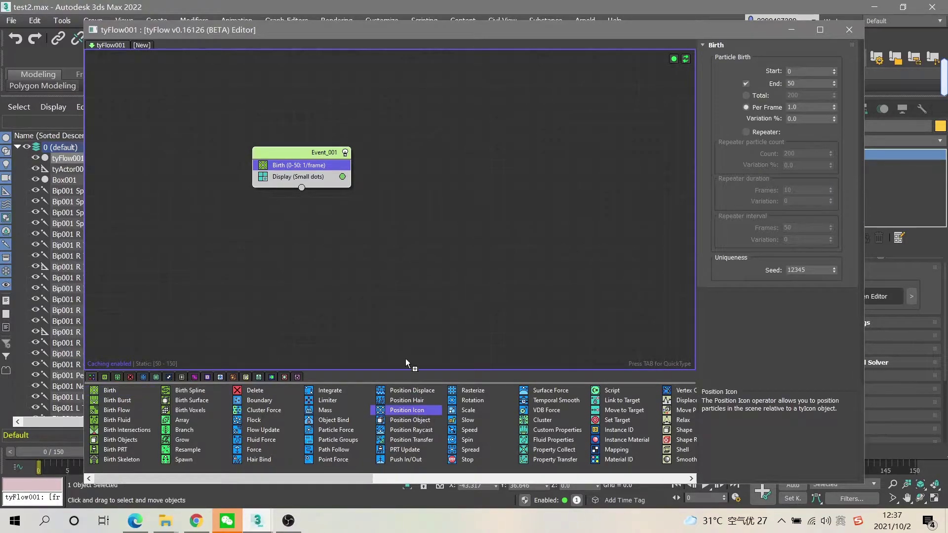
{"action": "left_click_drag", "start_coordinate": [318, 173], "coordinate": [318, 177]}
{"action": "left_click", "coordinate": [310, 188]}
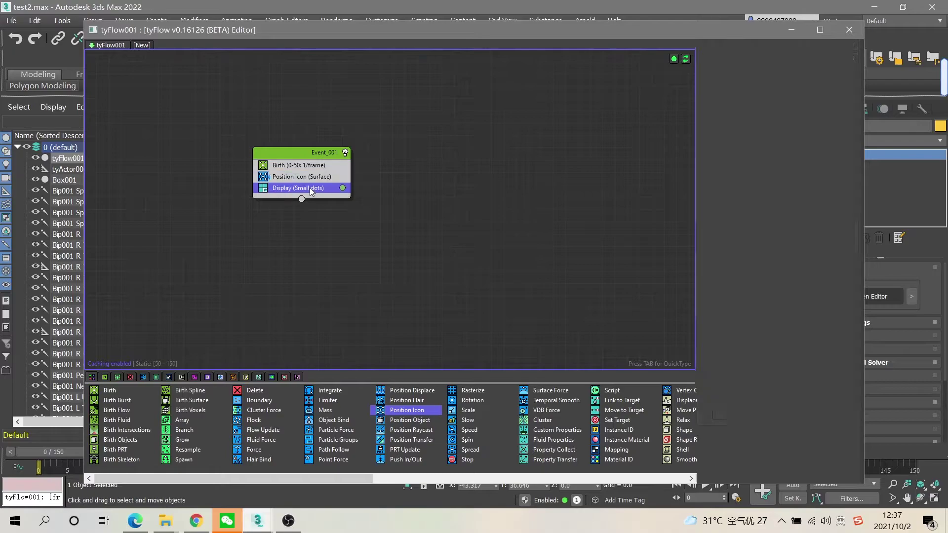
{"action": "left_click", "coordinate": [770, 68]}
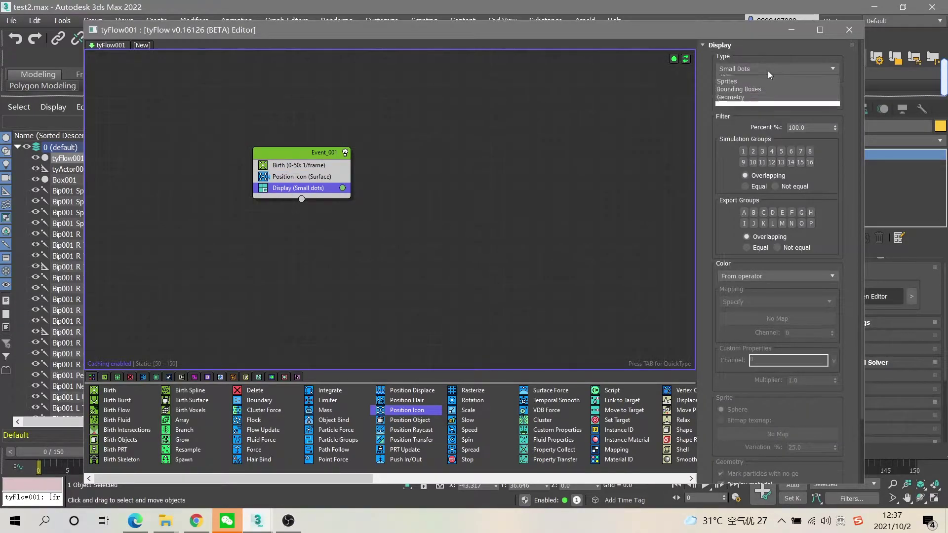
{"action": "left_click", "coordinate": [783, 99]}
{"action": "left_click", "coordinate": [324, 178]}
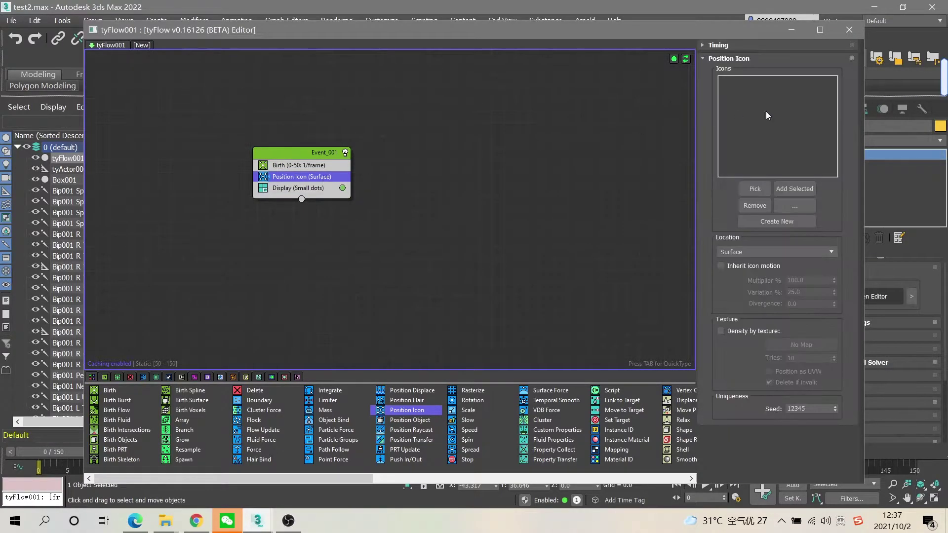
Draw a large rectangular tyIcon helper near the actor, then reselect tyFlow001
{"action": "left_click", "coordinate": [798, 30]}
{"action": "scroll", "coordinate": [580, 326], "scroll_direction": "down", "scroll_amount": 5}
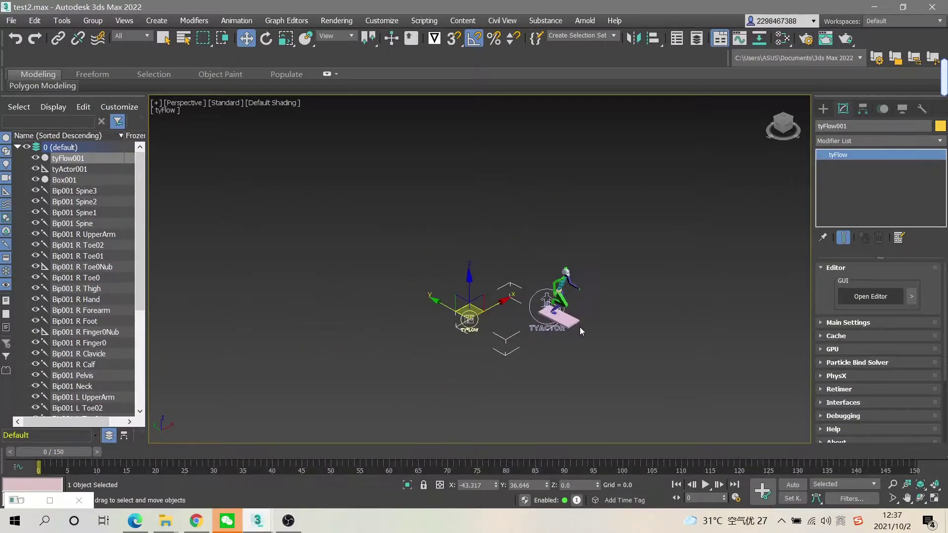
{"action": "middle_click_drag", "start_coordinate": [579, 326], "coordinate": [432, 247]}
{"action": "left_click", "coordinate": [823, 108]}
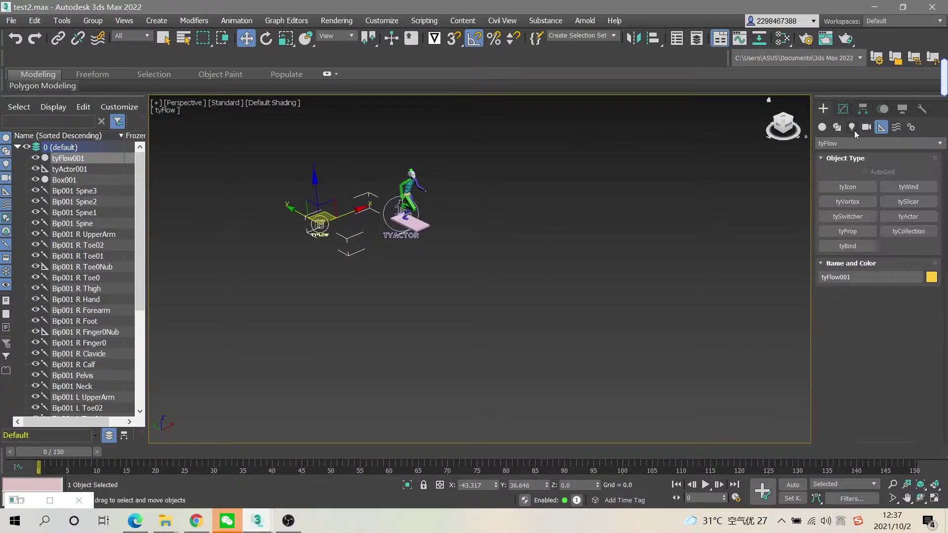
{"action": "left_click", "coordinate": [858, 187]}
{"action": "mouse_move", "coordinate": [366, 285]}
{"action": "left_mouse_down"}
{"action": "mouse_move", "coordinate": [386, 303]}
{"action": "mouse_move", "coordinate": [644, 268]}
{"action": "left_mouse_up"}
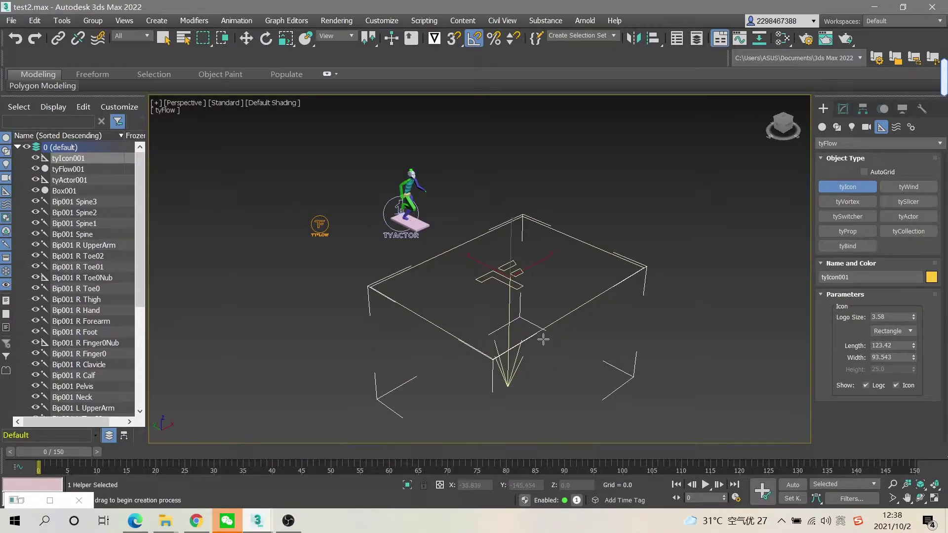
{"action": "middle_click_drag", "start_coordinate": [545, 339], "coordinate": [601, 321]}
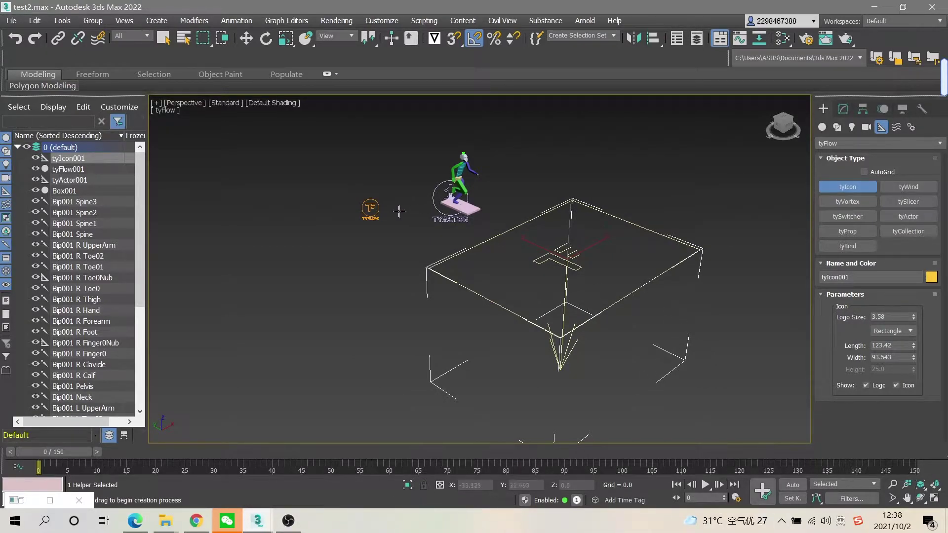
{"action": "left_click", "coordinate": [246, 39]}
{"action": "left_click", "coordinate": [371, 207]}
Pick tyIcon001 as the emission icon in the Position Icon operator
{"action": "left_click", "coordinate": [843, 109]}
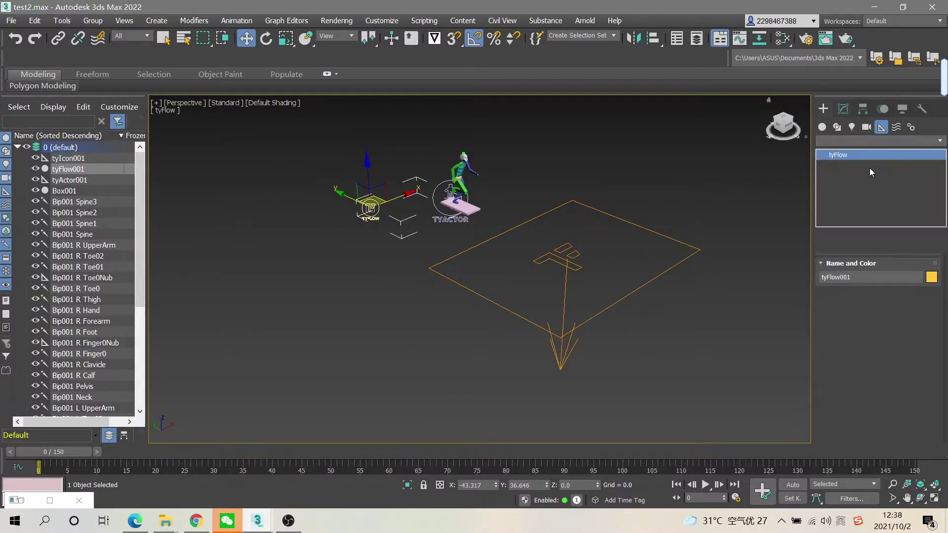
{"action": "left_click", "coordinate": [861, 295]}
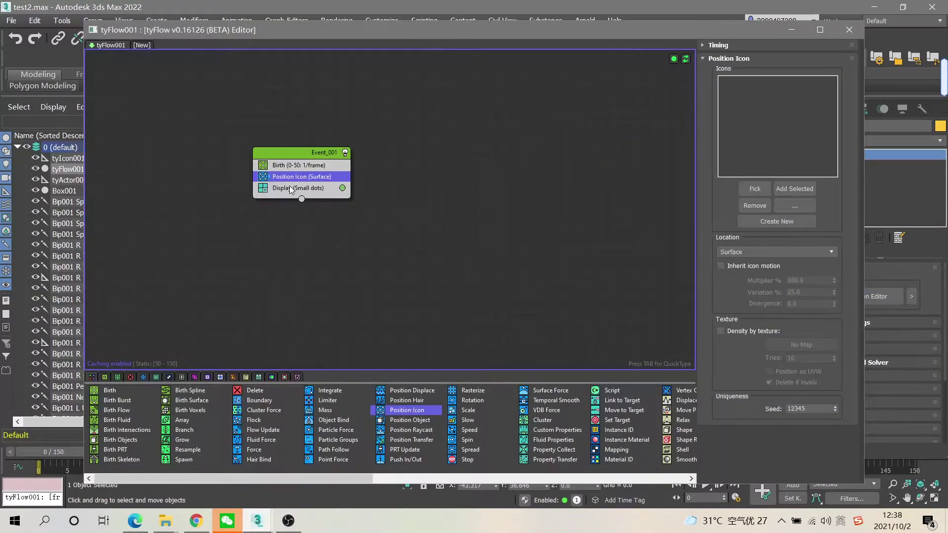
{"action": "left_click_drag", "start_coordinate": [863, 61], "coordinate": [561, 61]}
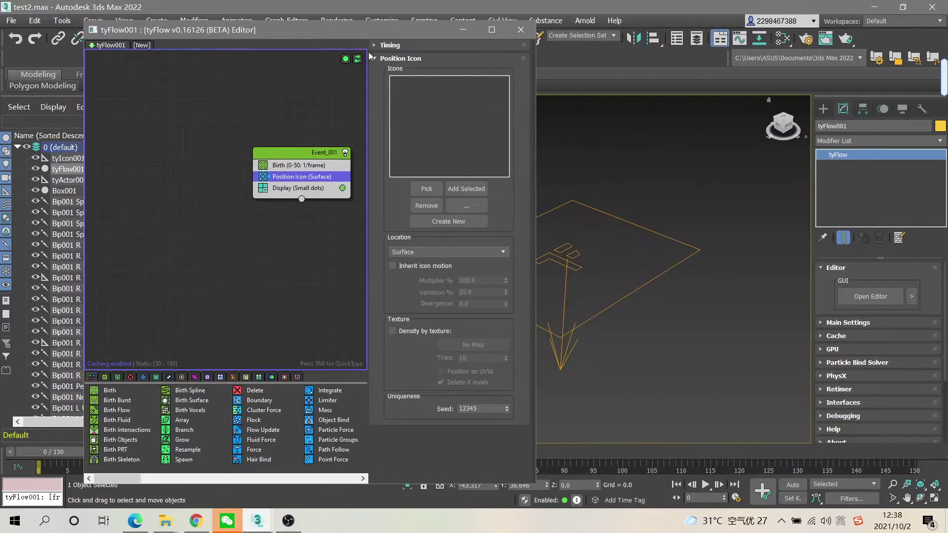
{"action": "mouse_move", "coordinate": [380, 30]}
{"action": "left_mouse_down"}
{"action": "mouse_move", "coordinate": [213, 58]}
{"action": "mouse_move", "coordinate": [246, 237]}
{"action": "left_mouse_up"}
{"action": "left_click", "coordinate": [314, 396]}
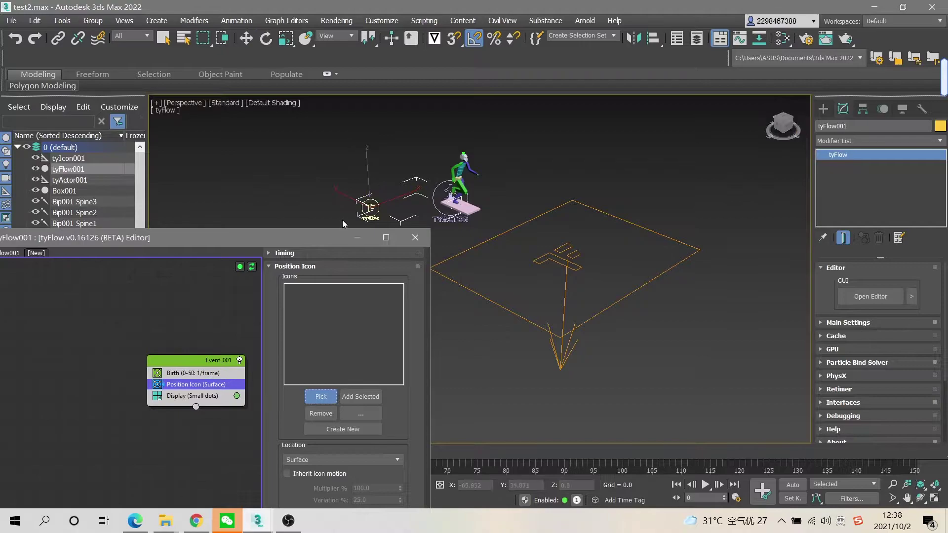
{"action": "left_click", "coordinate": [590, 250]}
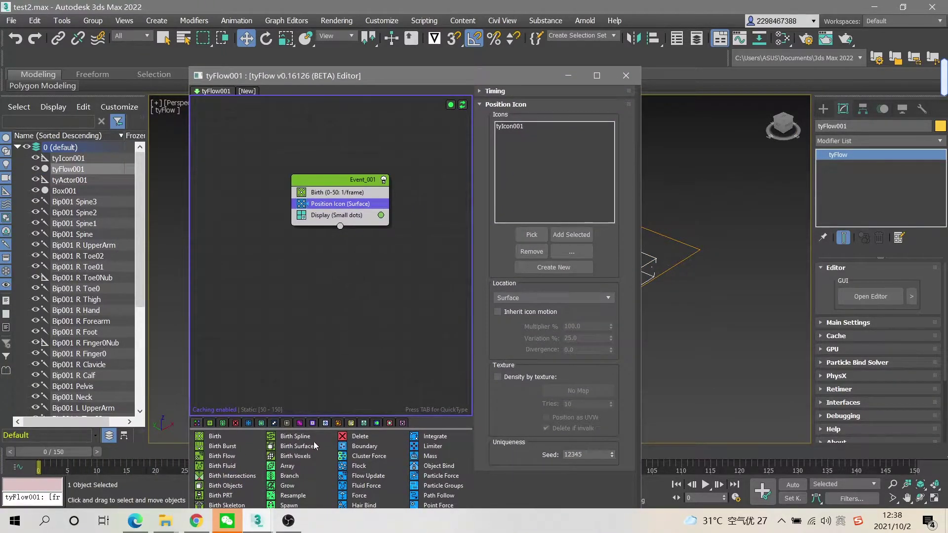
Set the Display operator to Geometry and play the simulation briefly
{"action": "left_click", "coordinate": [360, 215]}
{"action": "left_click", "coordinate": [583, 115]}
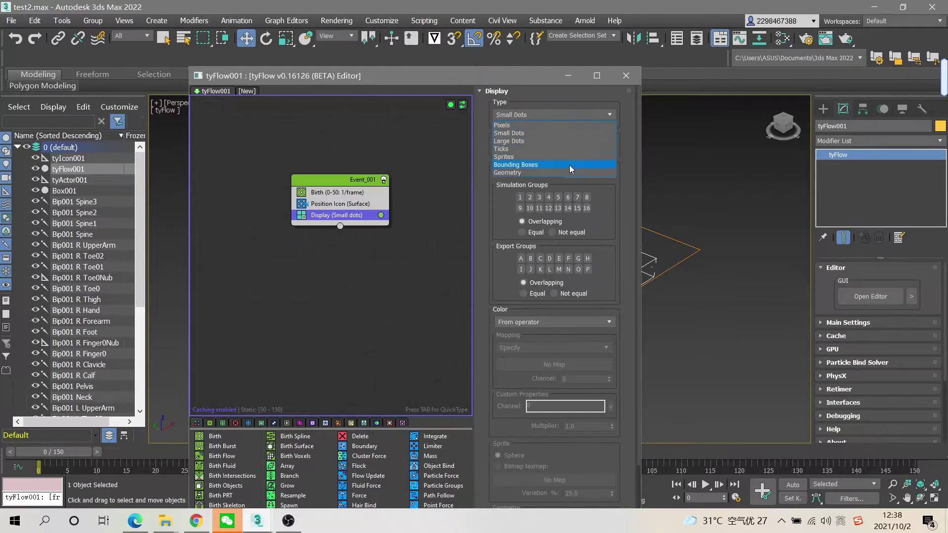
{"action": "left_click", "coordinate": [566, 172]}
{"action": "left_click", "coordinate": [355, 203]}
{"action": "left_click", "coordinate": [568, 75]}
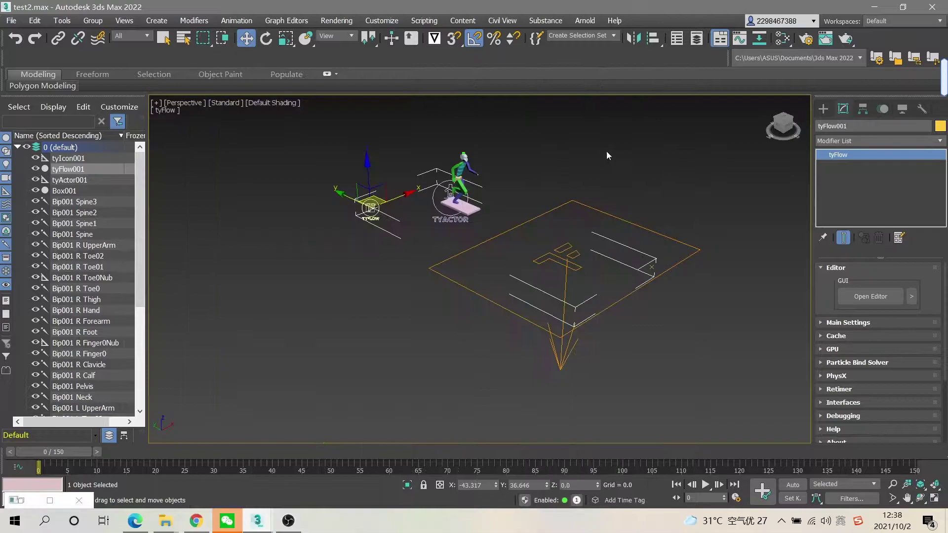
{"action": "left_click", "coordinate": [704, 484]}
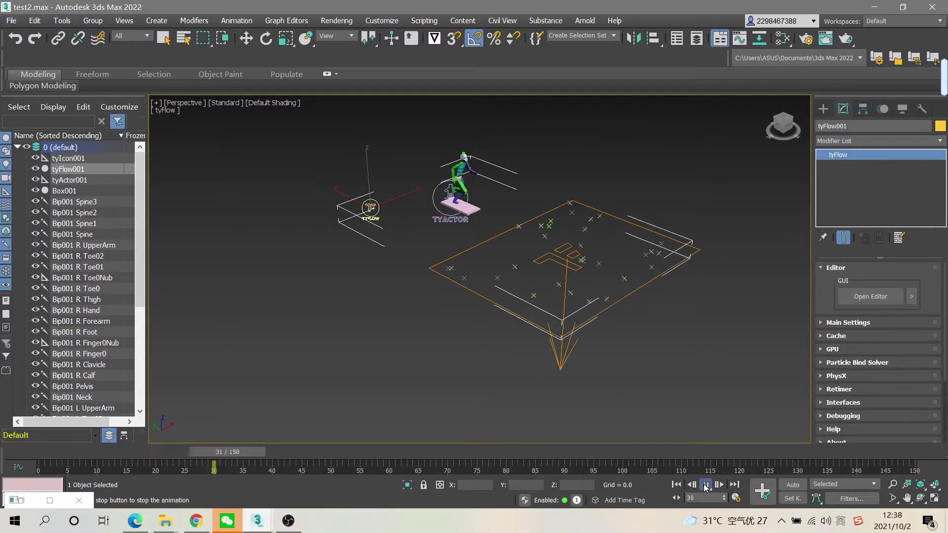
{"action": "left_click", "coordinate": [707, 486]}
{"action": "key", "text": "w"}
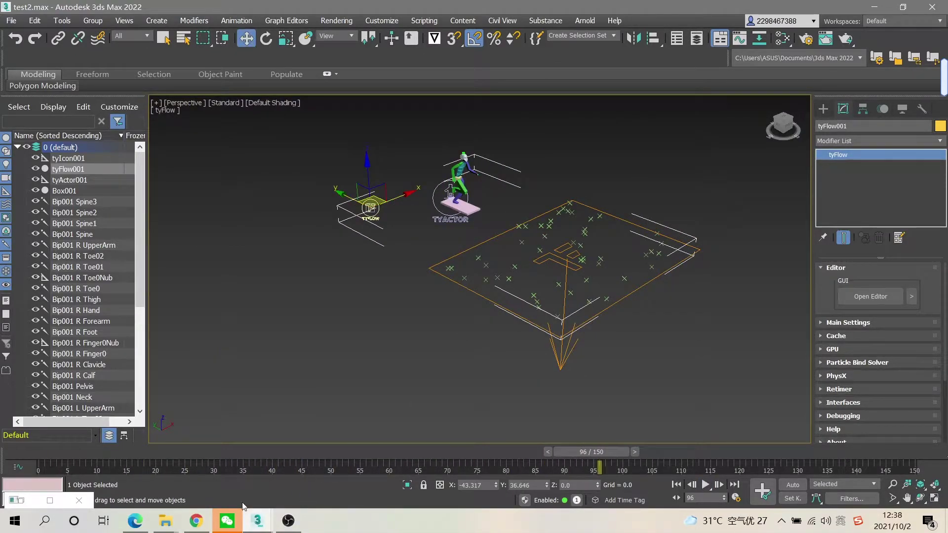
Add an Actor operator to Event_001 and pick tyActor001 as its actor object
{"action": "left_click", "coordinate": [869, 296]}
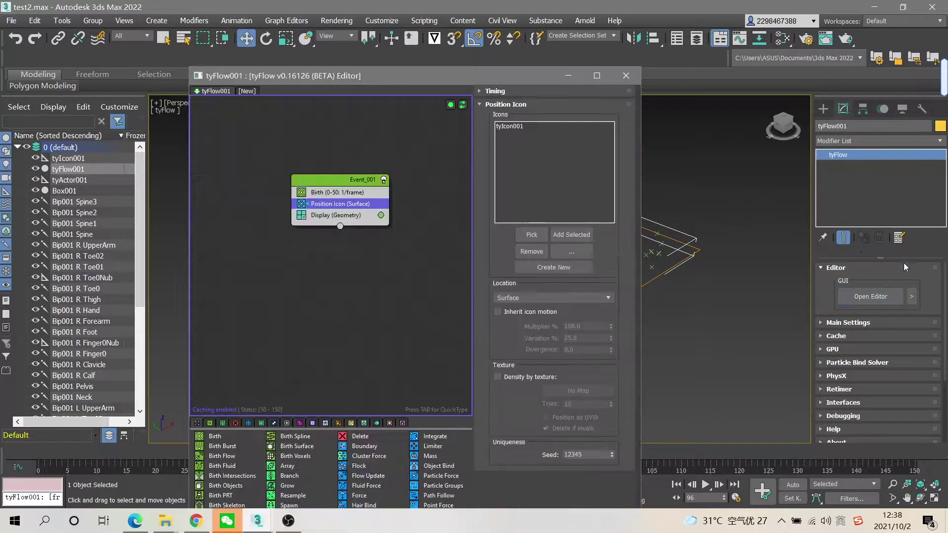
{"action": "left_click_drag", "start_coordinate": [455, 74], "coordinate": [416, 30]}
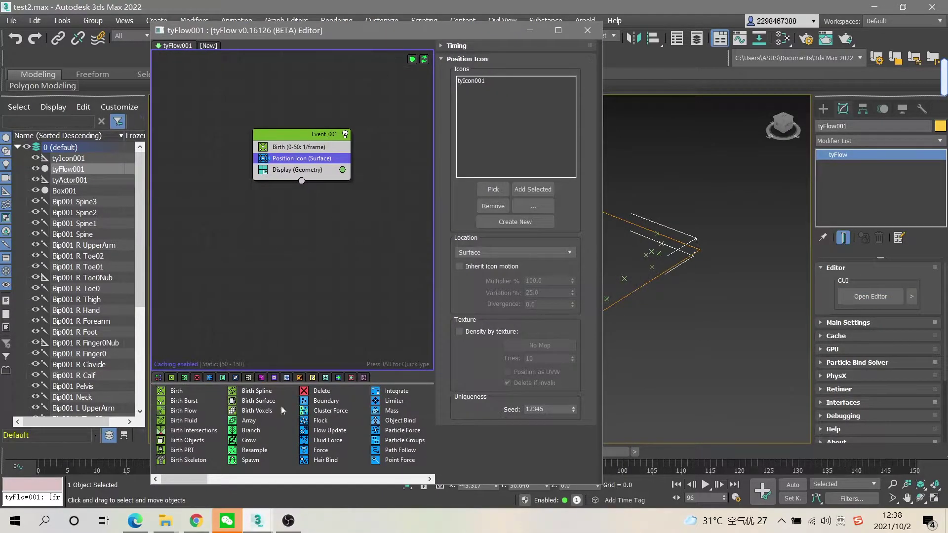
{"action": "left_click_drag", "start_coordinate": [604, 224], "coordinate": [771, 224]}
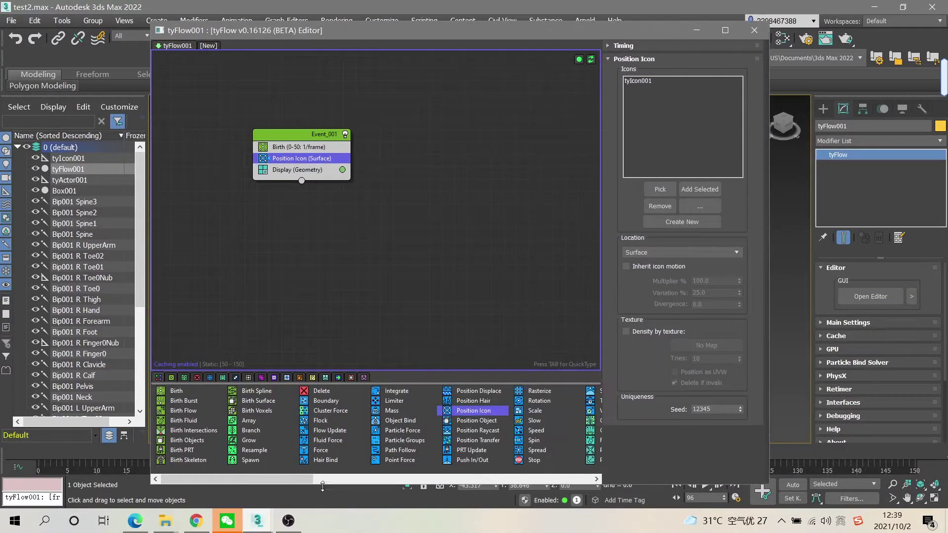
{"action": "left_click_drag", "start_coordinate": [282, 476], "coordinate": [493, 460]}
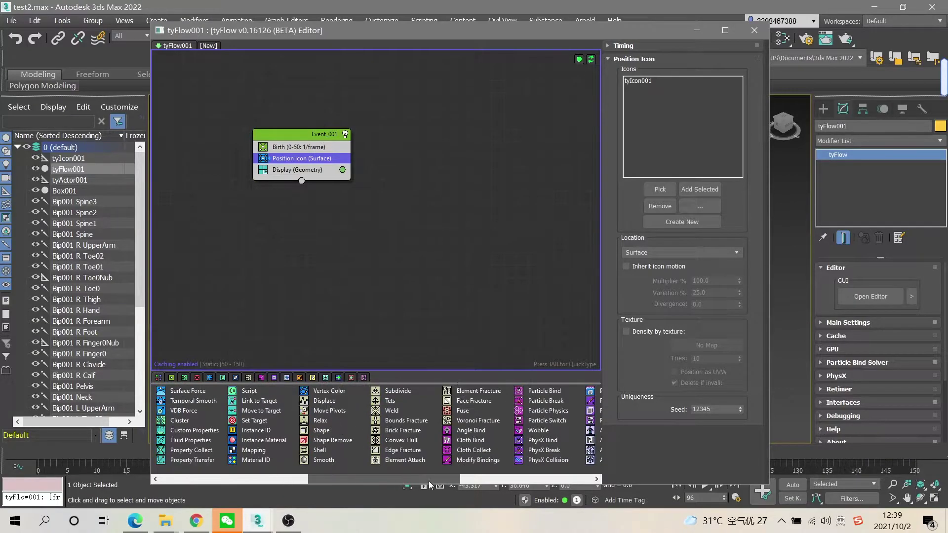
{"action": "left_click_drag", "start_coordinate": [464, 430], "coordinate": [322, 166]}
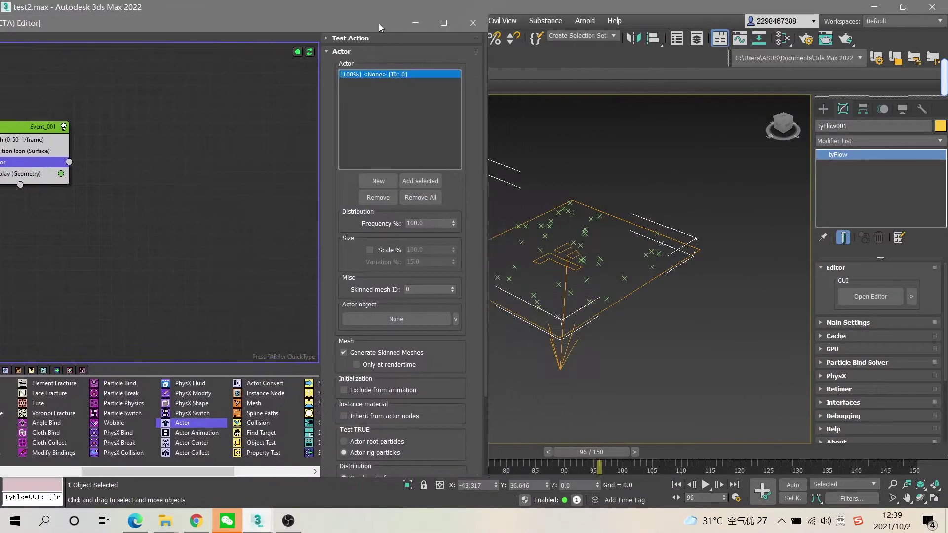
{"action": "left_click_drag", "start_coordinate": [663, 31], "coordinate": [255, 31]}
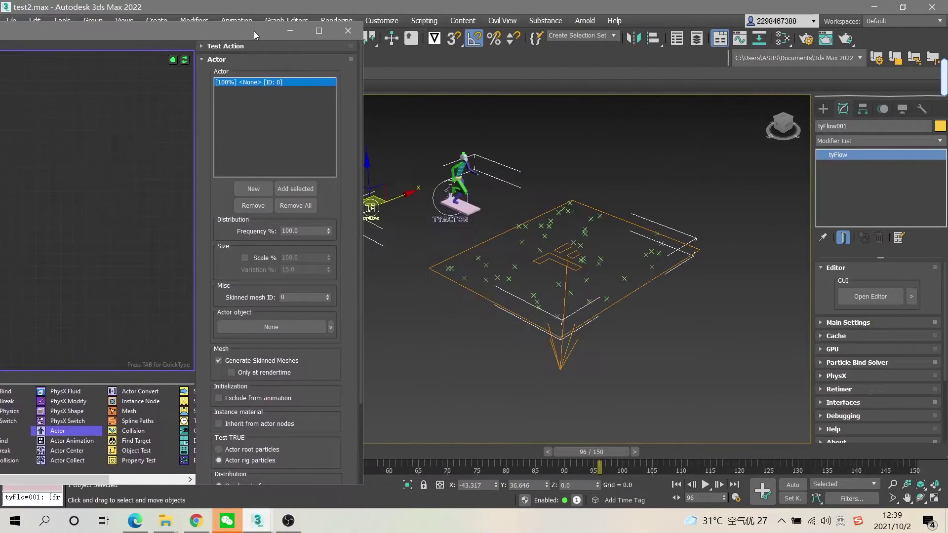
{"action": "left_click", "coordinate": [291, 327]}
{"action": "left_click", "coordinate": [441, 191]}
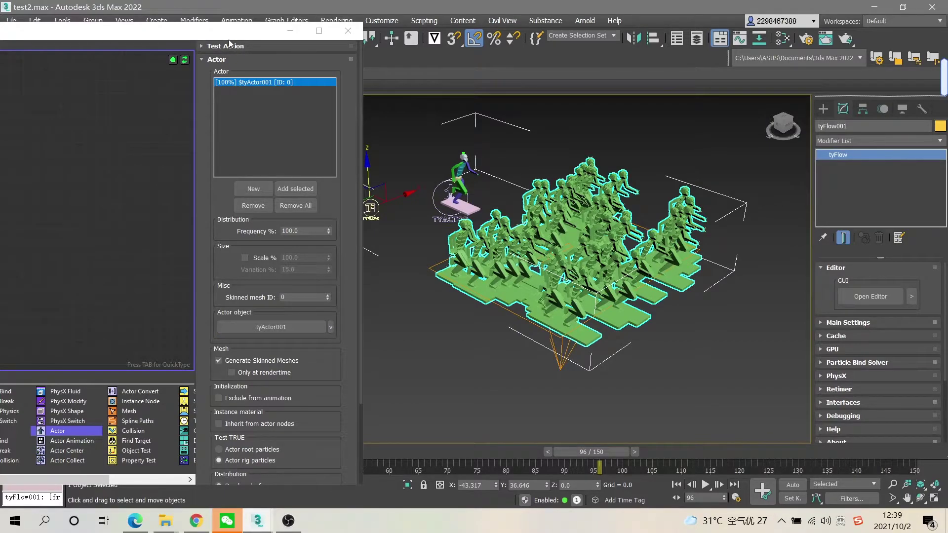
{"action": "left_click_drag", "start_coordinate": [231, 30], "coordinate": [562, 18]}
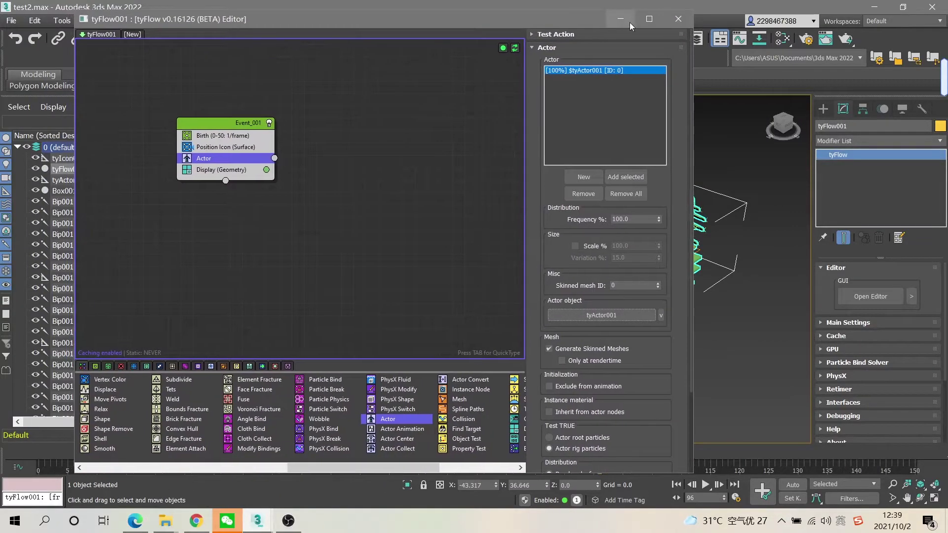
{"action": "left_click", "coordinate": [629, 22]}
{"action": "left_click", "coordinate": [449, 217]}
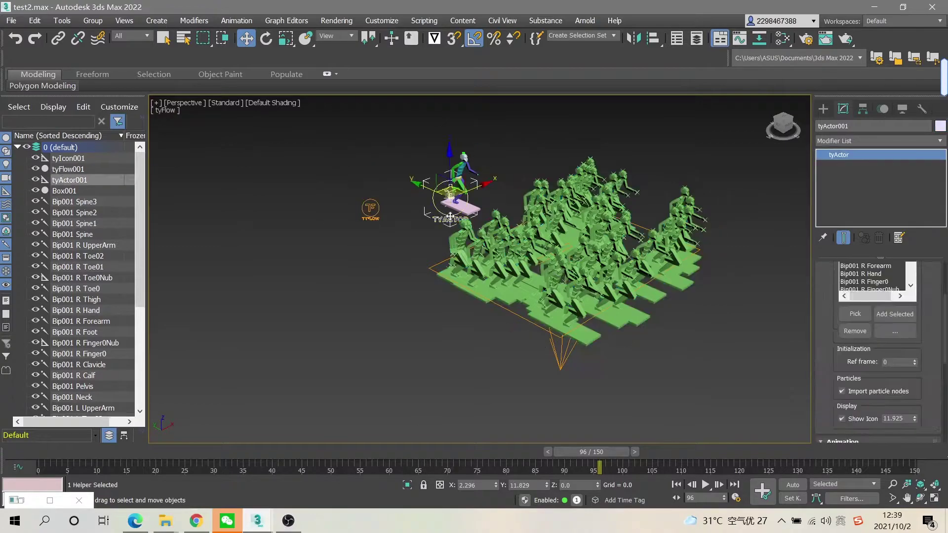
{"action": "mouse_move", "coordinate": [934, 316]}
{"action": "scroll", "coordinate": [934, 315], "scroll_direction": "up", "scroll_amount": 3}
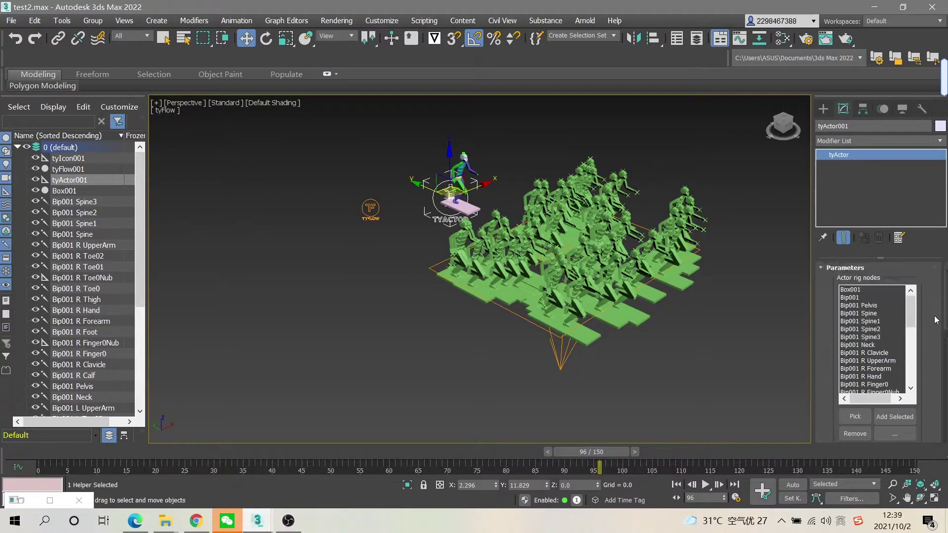
Remove Box001 from tyActor001's rig nodes, then rewind and play the crowd animation
{"action": "left_click", "coordinate": [855, 433]}
{"action": "scroll", "coordinate": [548, 298], "scroll_direction": "up", "scroll_amount": 5}
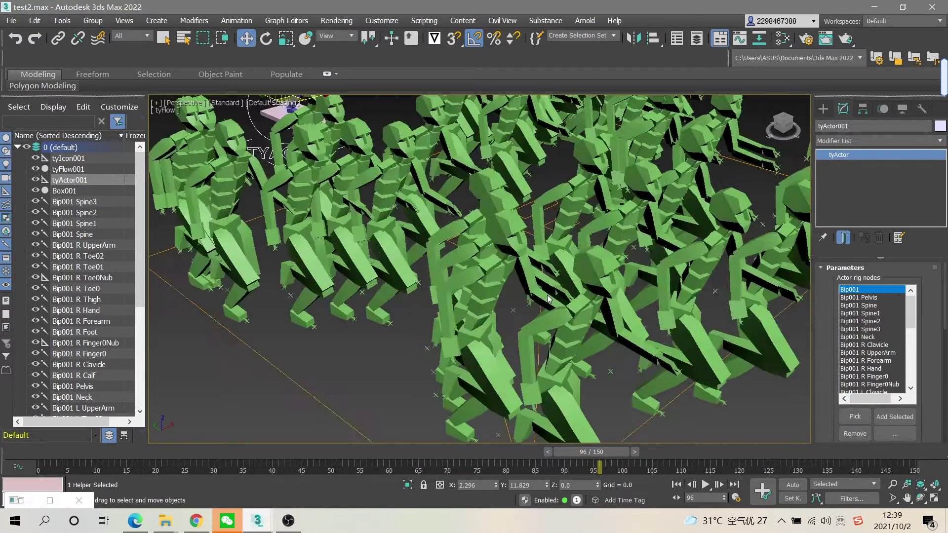
{"action": "scroll", "coordinate": [547, 299], "scroll_direction": "down", "scroll_amount": 5}
{"action": "left_click_drag", "start_coordinate": [562, 452], "coordinate": [1, 463]}
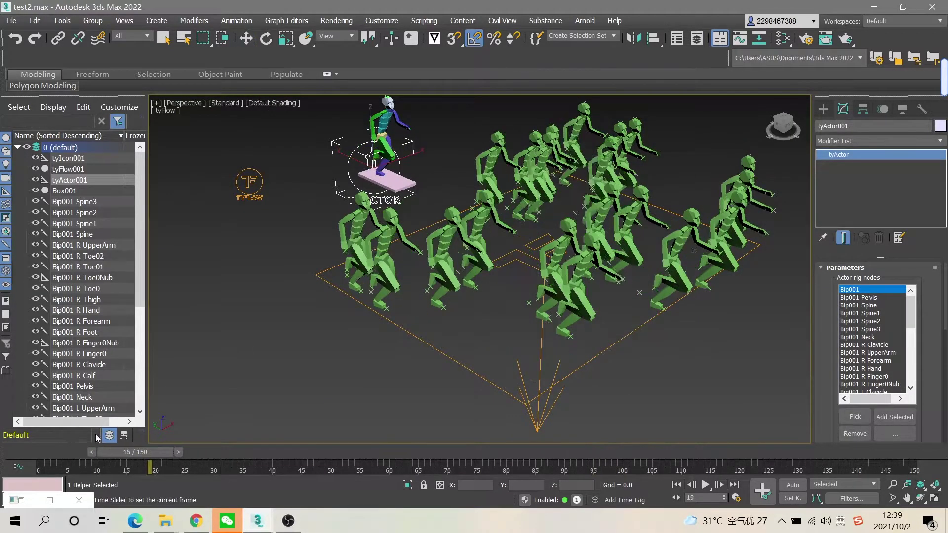
{"action": "left_click", "coordinate": [705, 484]}
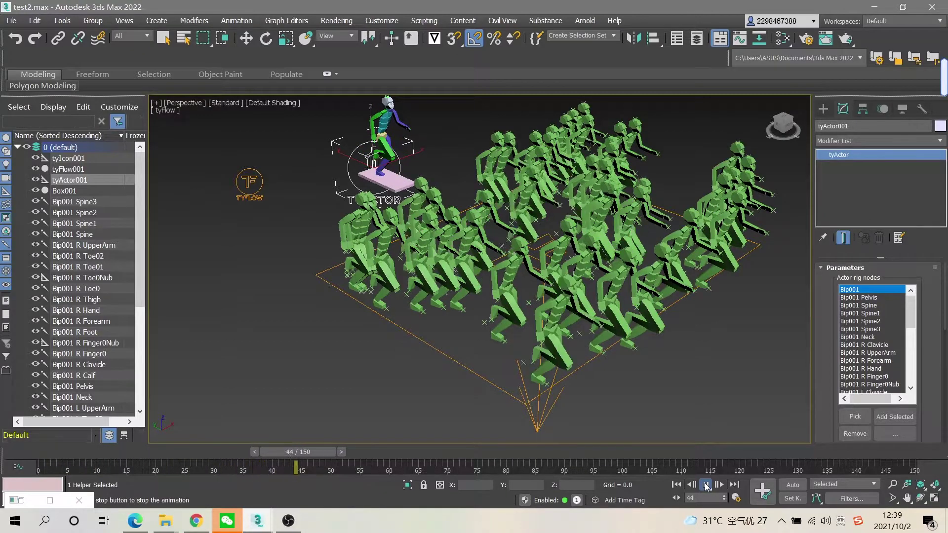
{"action": "left_click", "coordinate": [705, 484]}
{"action": "scroll", "coordinate": [470, 319], "scroll_direction": "down", "scroll_amount": 2}
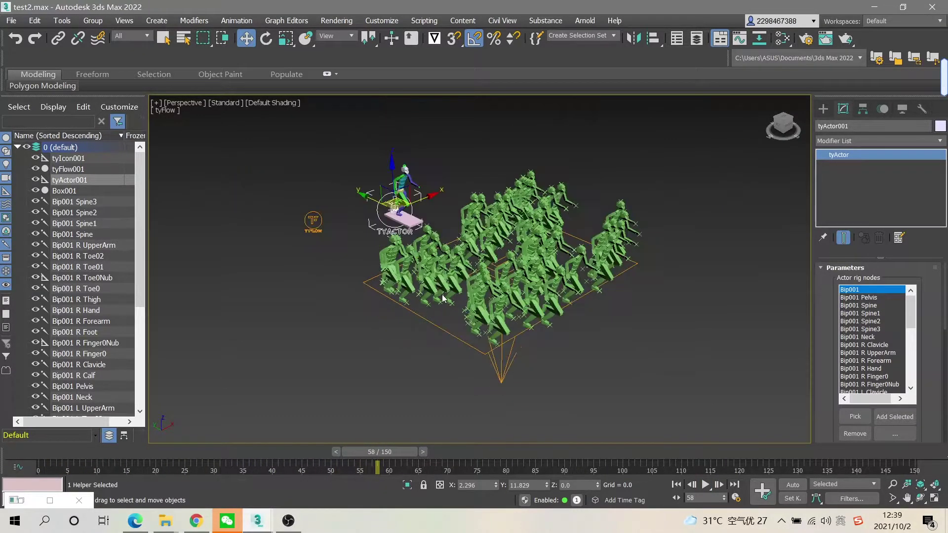
{"action": "scroll", "coordinate": [469, 318], "scroll_direction": "down", "scroll_amount": 1}
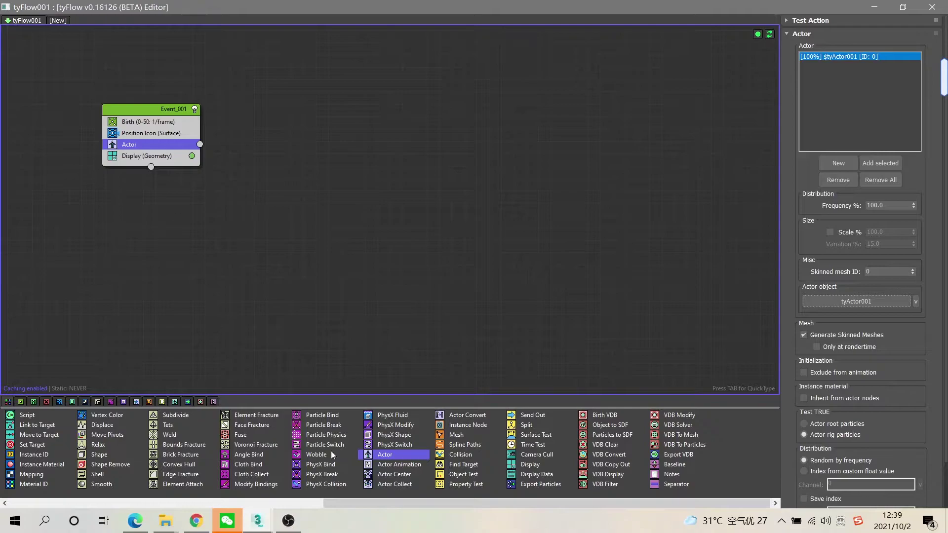
Insert an Actor Animation operator with the 'runningman' sequence between Actor and Display, then play the preview
{"action": "left_click_drag", "start_coordinate": [406, 466], "coordinate": [220, 176]}
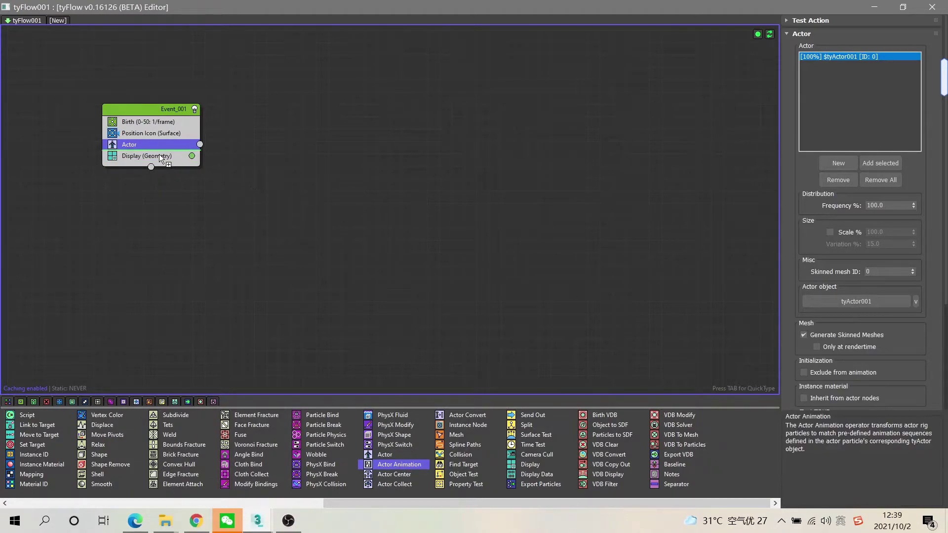
{"action": "left_click_drag", "start_coordinate": [158, 157], "coordinate": [159, 157]}
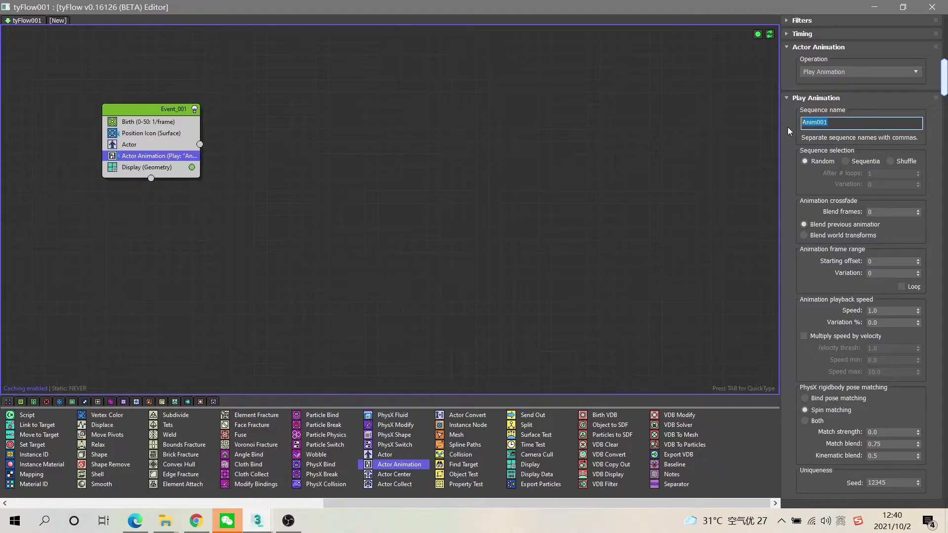
{"action": "left_click", "coordinate": [874, 7]}
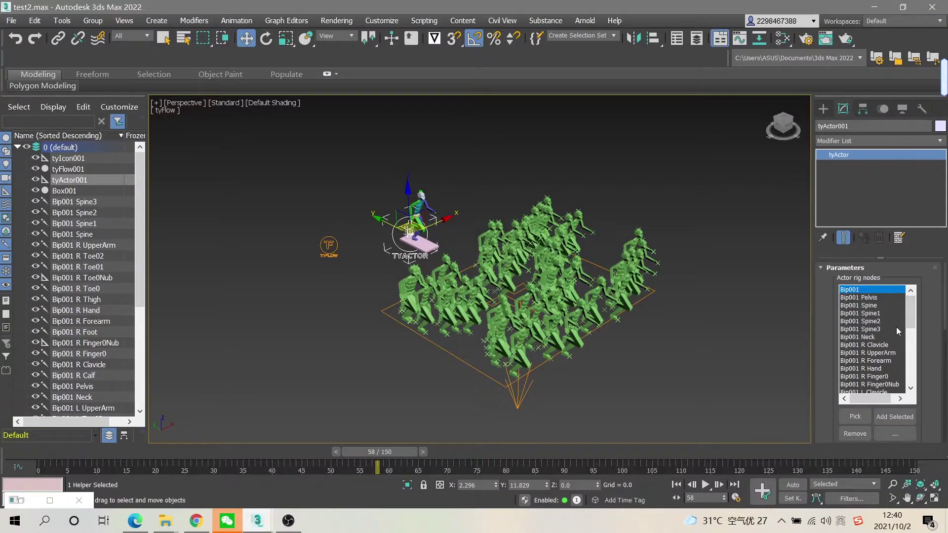
{"action": "scroll", "coordinate": [897, 331], "scroll_direction": "down", "scroll_amount": 3}
{"action": "scroll", "coordinate": [926, 360], "scroll_direction": "down", "scroll_amount": 5}
{"action": "scroll", "coordinate": [926, 360], "scroll_direction": "down", "scroll_amount": 5}
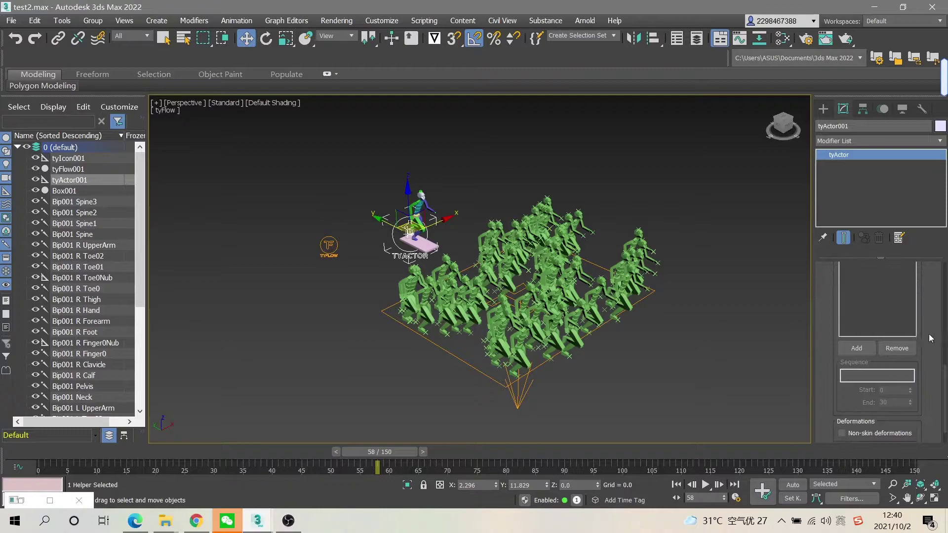
{"action": "scroll", "coordinate": [929, 338], "scroll_direction": "up", "scroll_amount": 3}
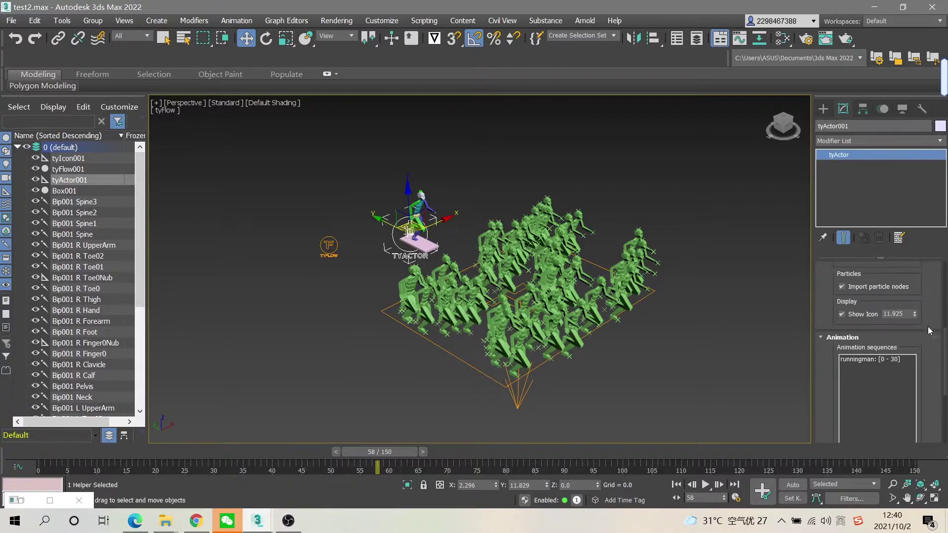
{"action": "left_click", "coordinate": [81, 501]}
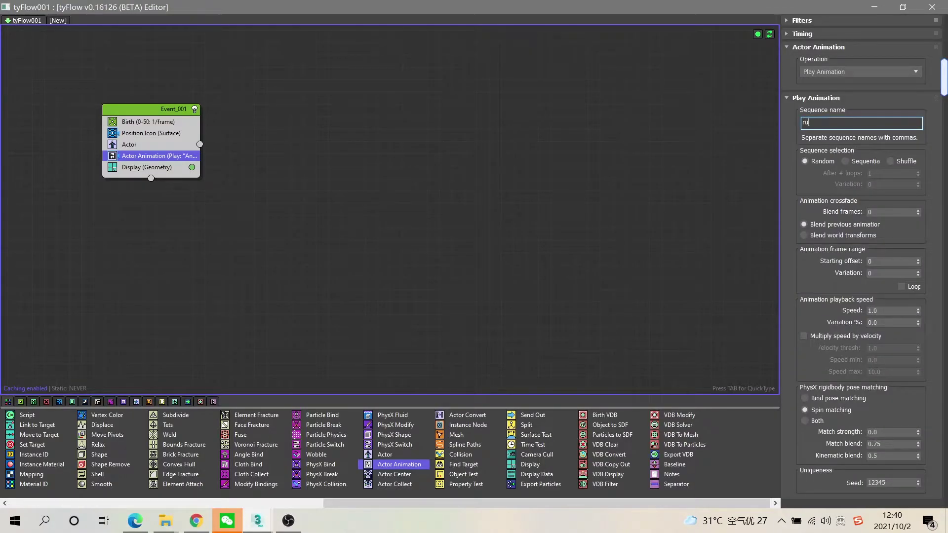
{"action": "left_click", "coordinate": [882, 98]}
{"action": "left_click", "coordinate": [868, 8]}
{"action": "left_click", "coordinate": [705, 486]}
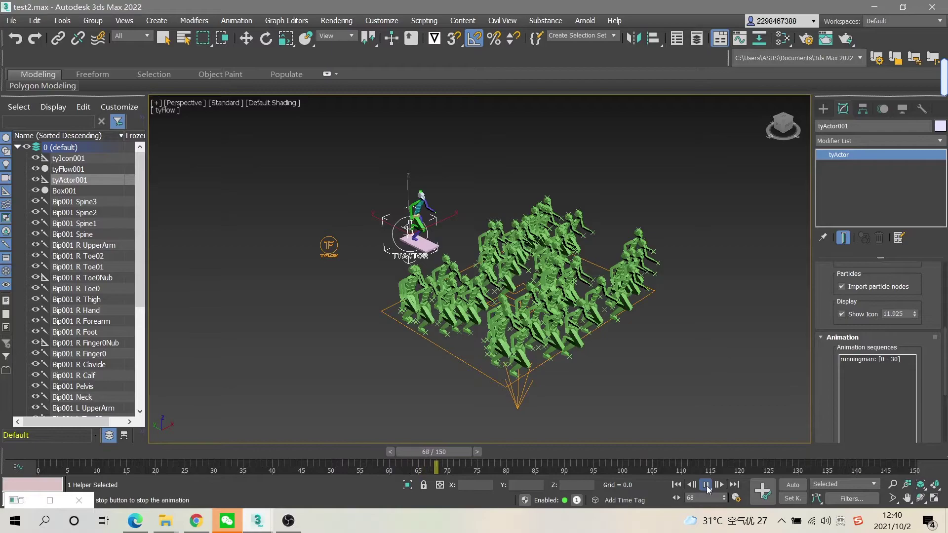
Stop, rewind to the first frame, and replay the crowd's running cycle
{"action": "left_click", "coordinate": [707, 487]}
{"action": "left_click_drag", "start_coordinate": [435, 452], "coordinate": [31, 469]}
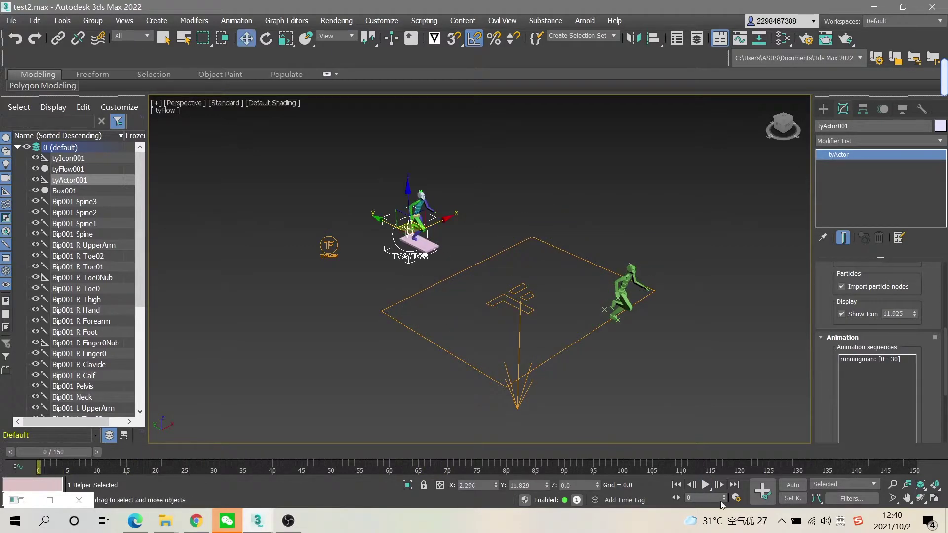
{"action": "left_click", "coordinate": [705, 486]}
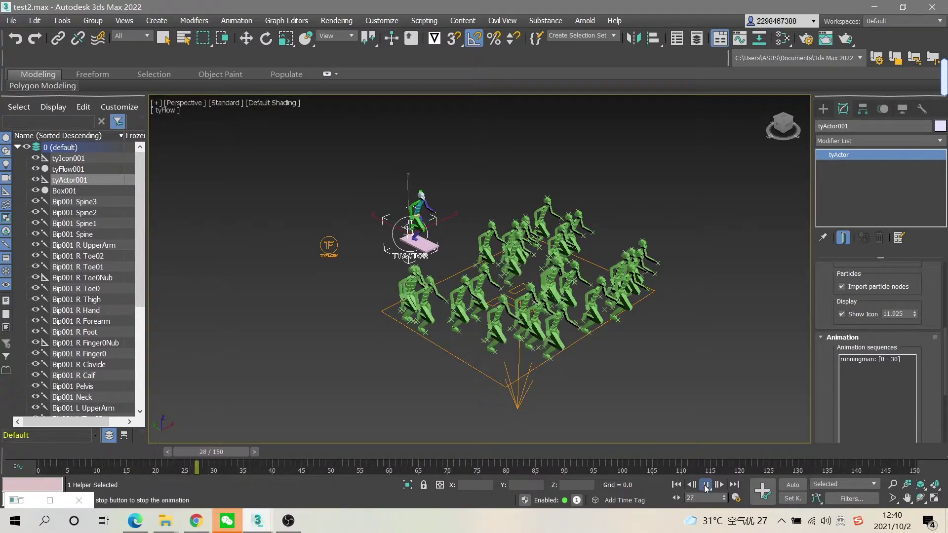
{"action": "left_click", "coordinate": [705, 487]}
{"action": "key", "text": "w"}
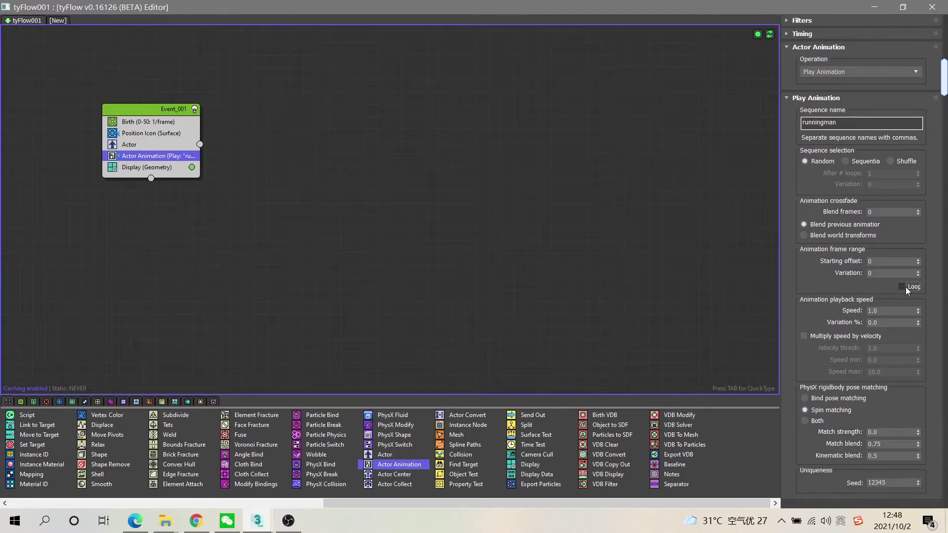
Hide the tyFlow editor, play the crowd animation through, and recentre the view on the crowd
{"action": "left_click", "coordinate": [878, 9]}
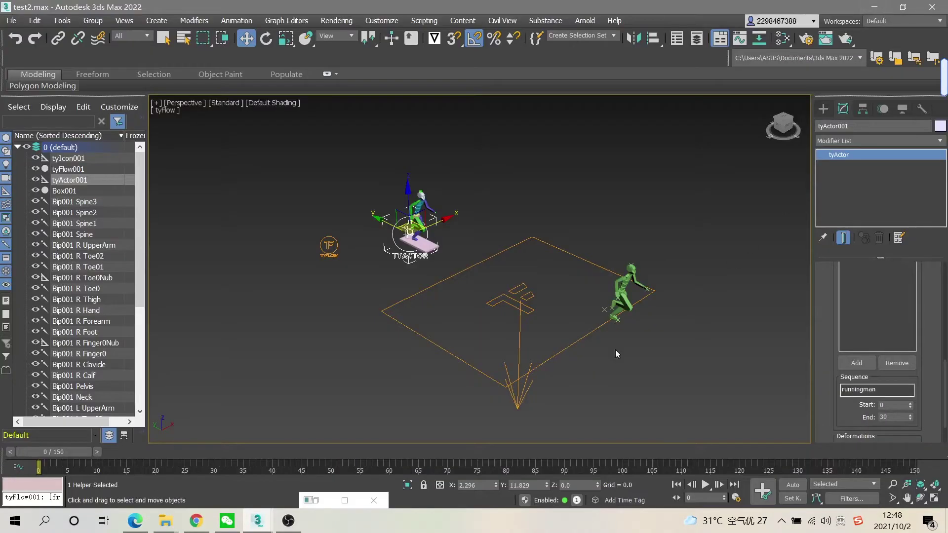
{"action": "left_click", "coordinate": [707, 485]}
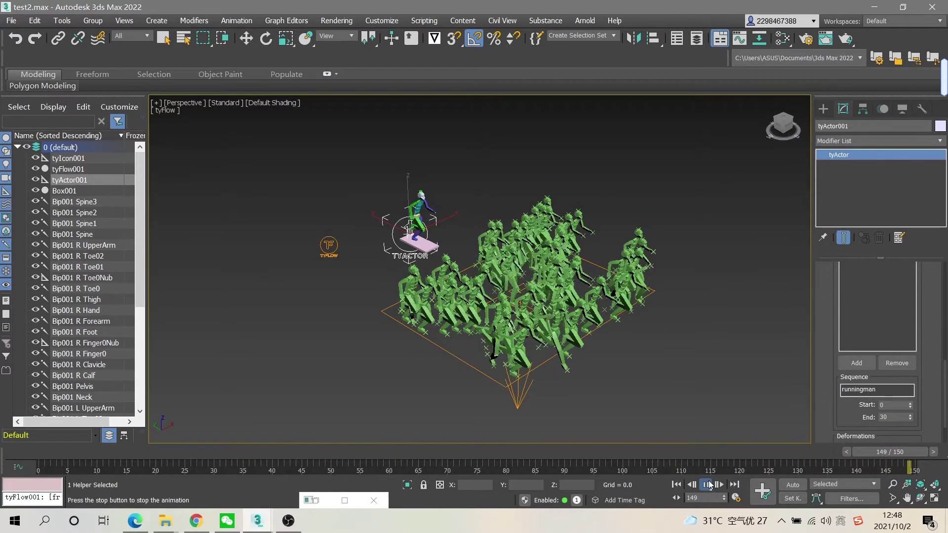
{"action": "left_click", "coordinate": [709, 484]}
{"action": "scroll", "coordinate": [597, 263], "scroll_direction": "down", "scroll_amount": 2}
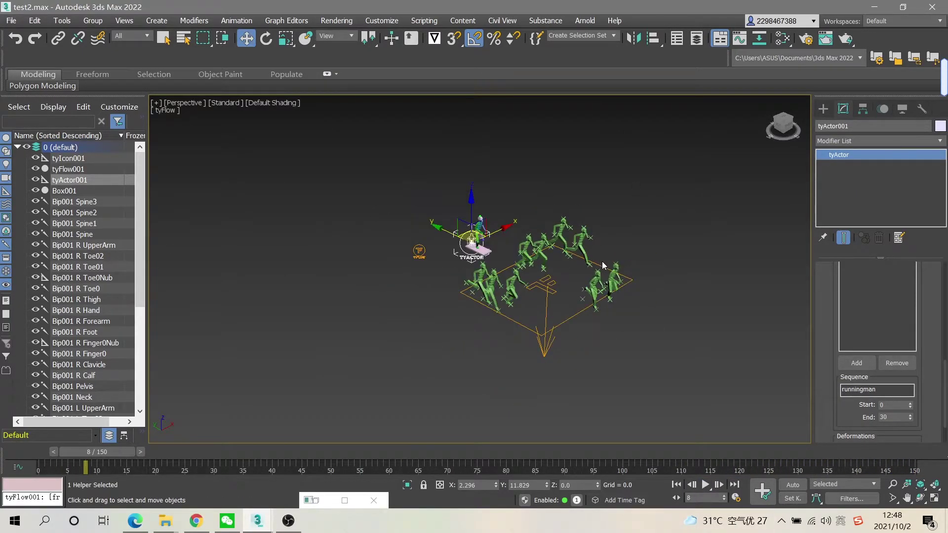
{"action": "middle_click_drag", "start_coordinate": [597, 263], "coordinate": [456, 267]}
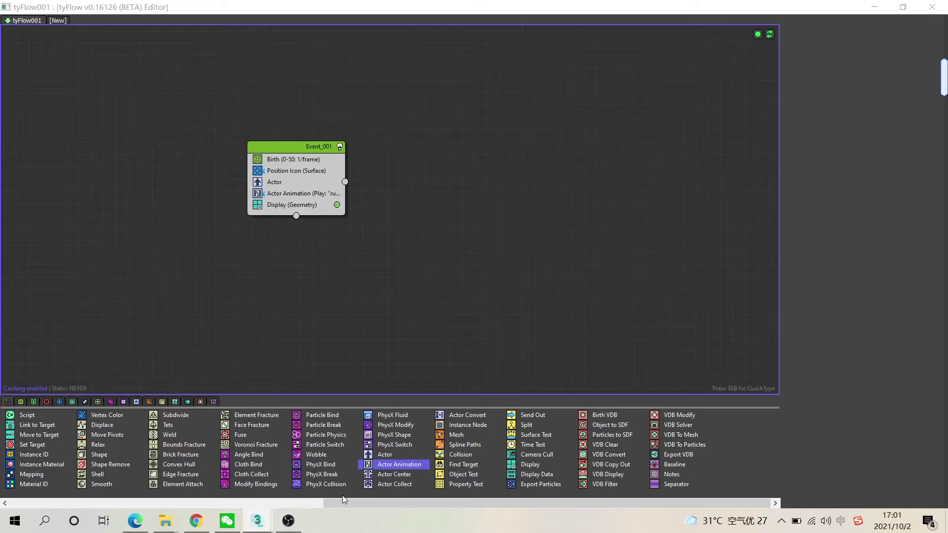
{"action": "left_click_drag", "start_coordinate": [351, 502], "coordinate": [276, 504]}
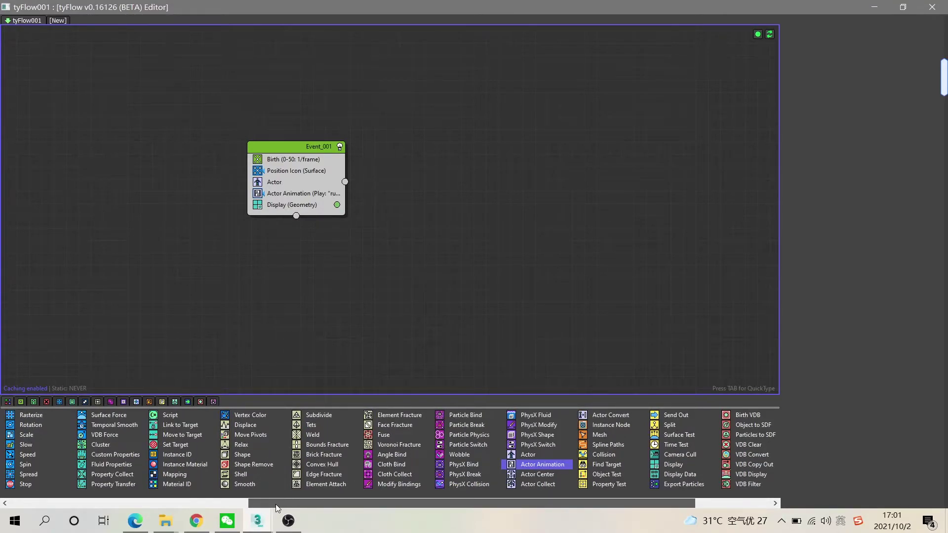
{"action": "left_click_drag", "start_coordinate": [276, 504], "coordinate": [178, 503]}
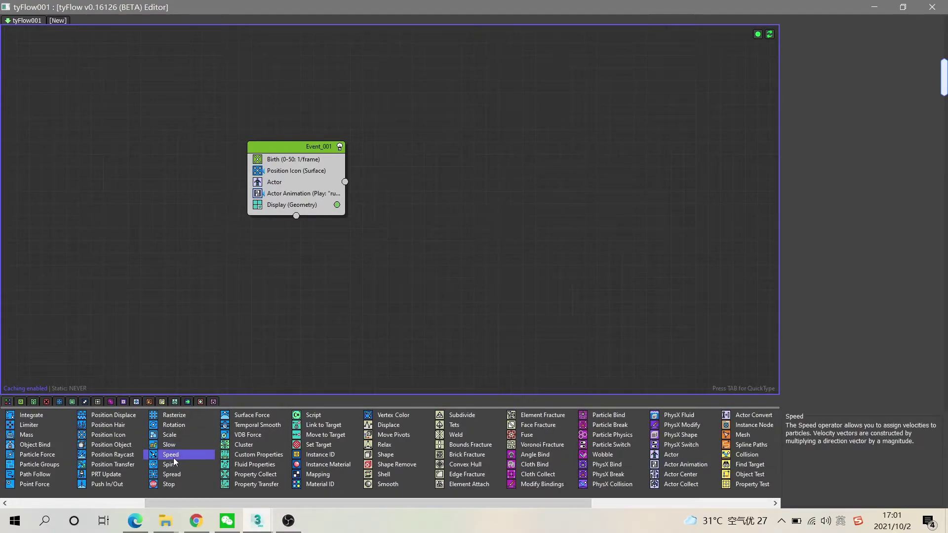
Insert a Speed operator above Display in Event_001, set to Object Center Out with magnitude -2.0
{"action": "mouse_move", "coordinate": [174, 455]}
{"action": "left_mouse_down"}
{"action": "mouse_move", "coordinate": [220, 409]}
{"action": "mouse_move", "coordinate": [328, 177]}
{"action": "left_mouse_up"}
{"action": "left_click_drag", "start_coordinate": [297, 198], "coordinate": [296, 198]}
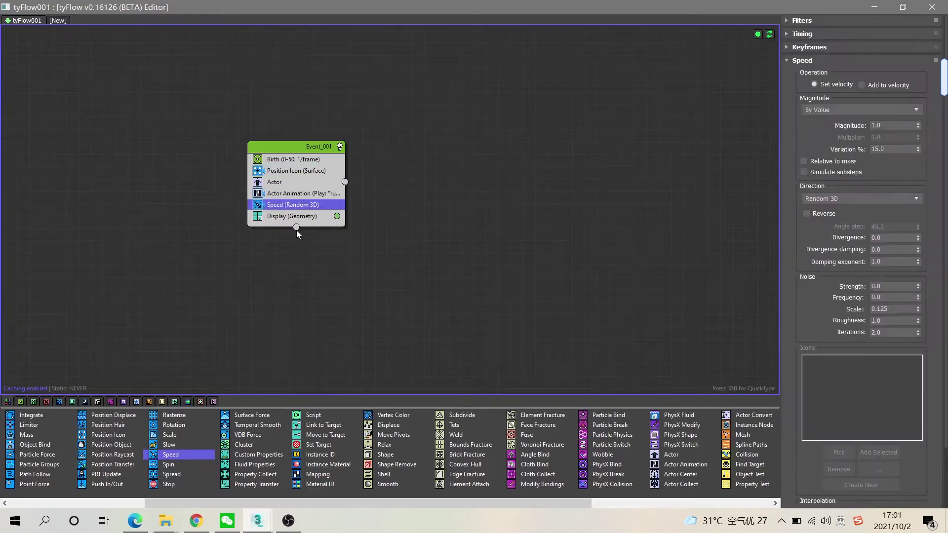
{"action": "left_click", "coordinate": [848, 198]}
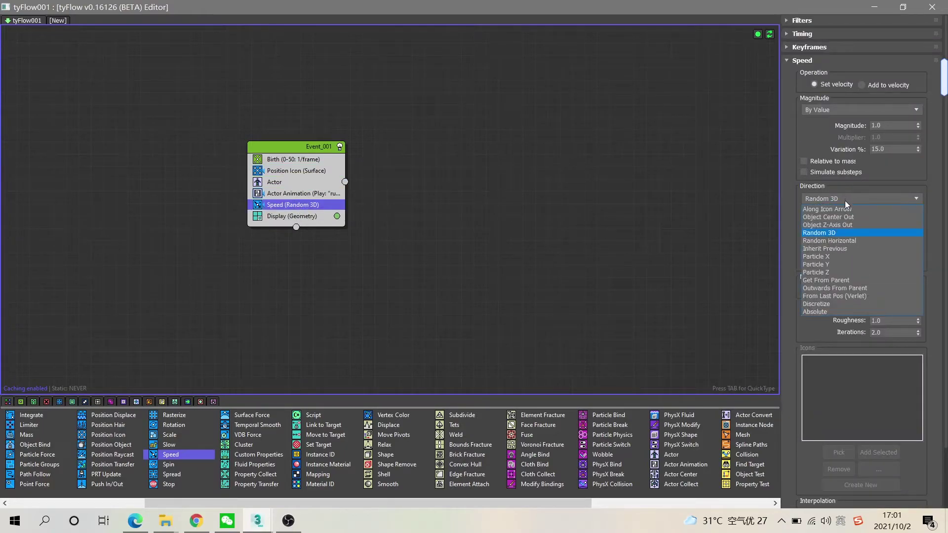
{"action": "left_click", "coordinate": [859, 217]}
{"action": "type", "text": "-2"}
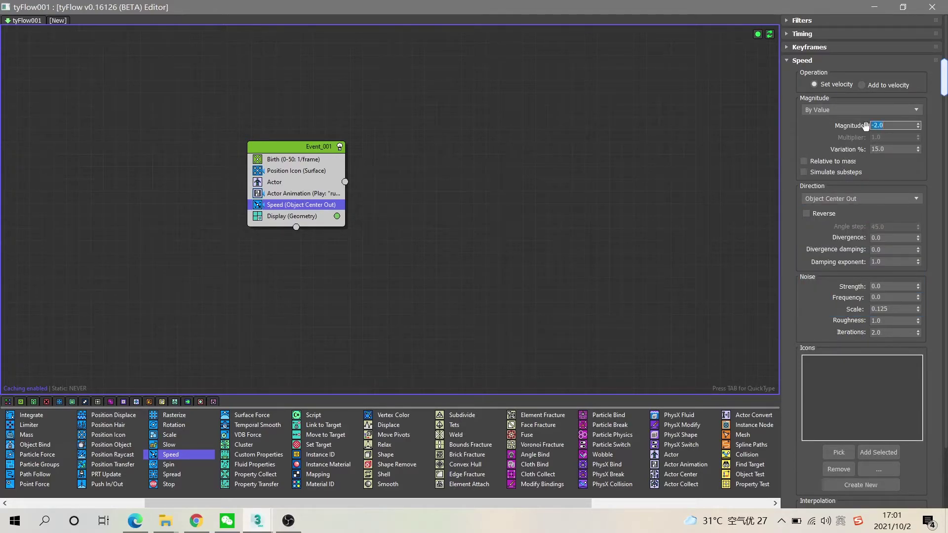
{"action": "left_click", "coordinate": [872, 6]}
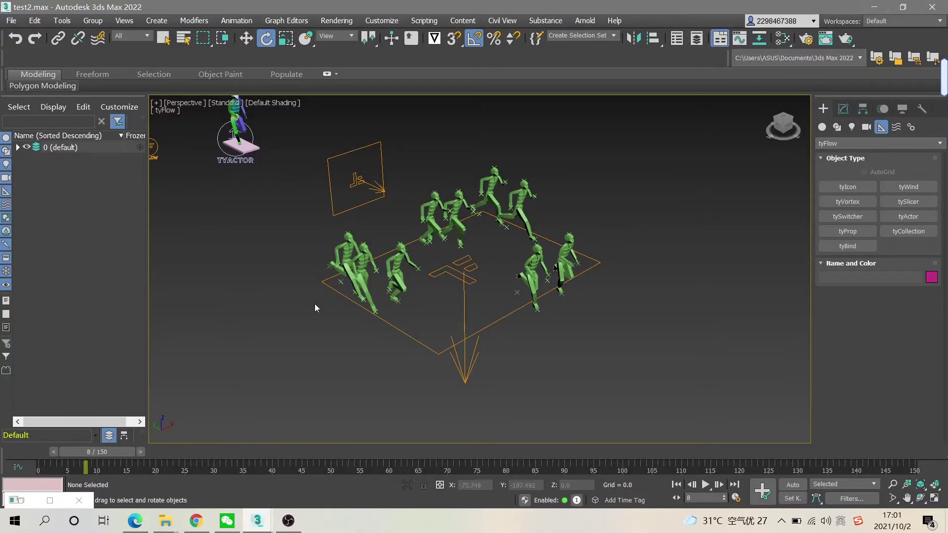
Shrink and move the tyFlow editor aside, then pick tyIcon002 as the Speed operator's icon
{"action": "left_click", "coordinate": [49, 501]}
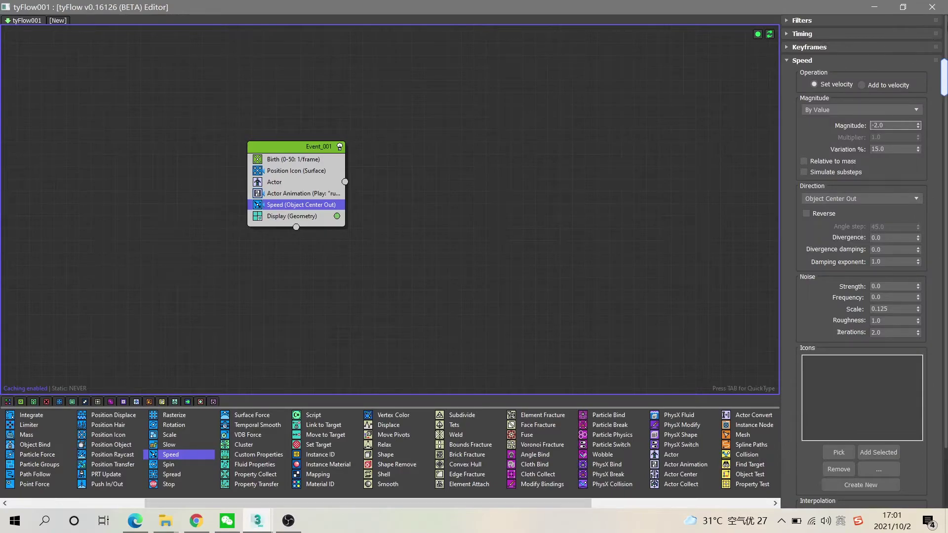
{"action": "left_click", "coordinate": [901, 7]}
{"action": "left_click_drag", "start_coordinate": [612, 21], "coordinate": [922, 34]}
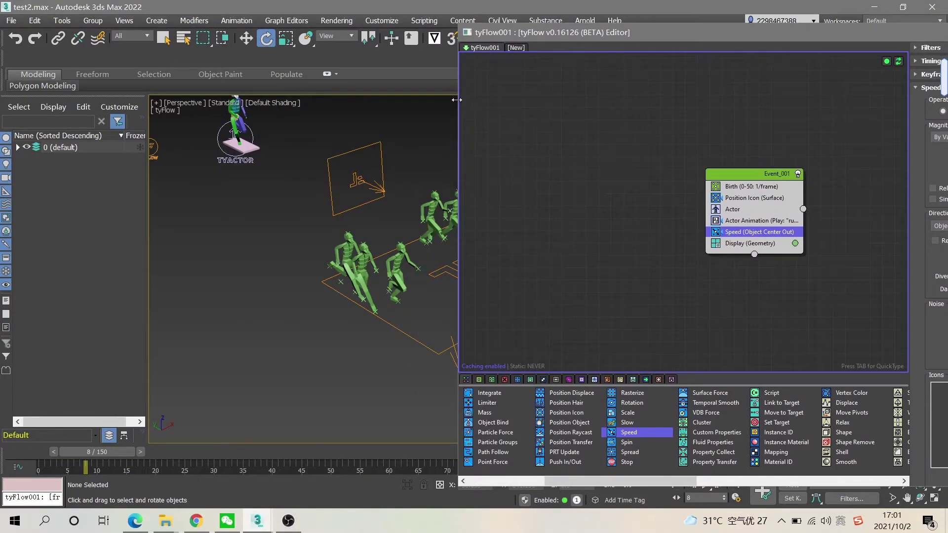
{"action": "left_click_drag", "start_coordinate": [457, 99], "coordinate": [697, 108]}
{"action": "left_click_drag", "start_coordinate": [829, 32], "coordinate": [614, 52]}
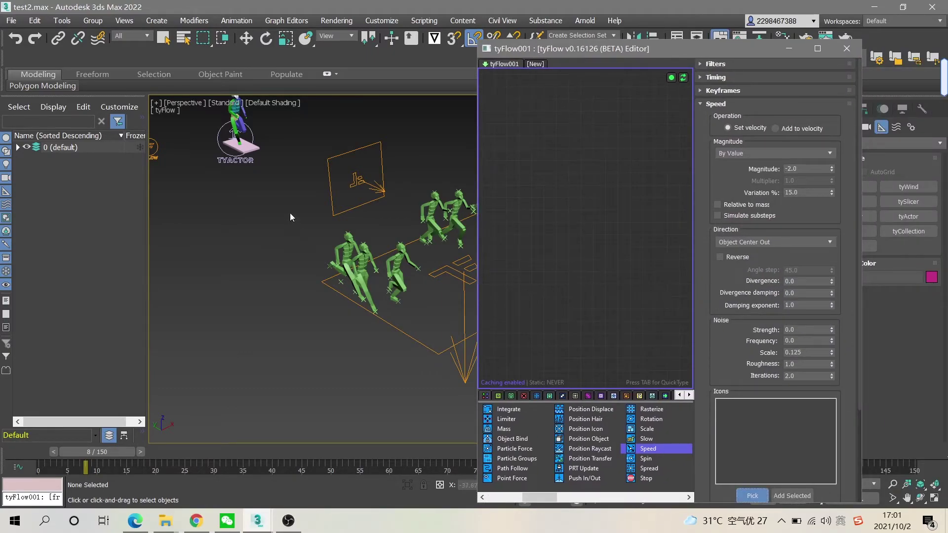
{"action": "left_click", "coordinate": [354, 176]}
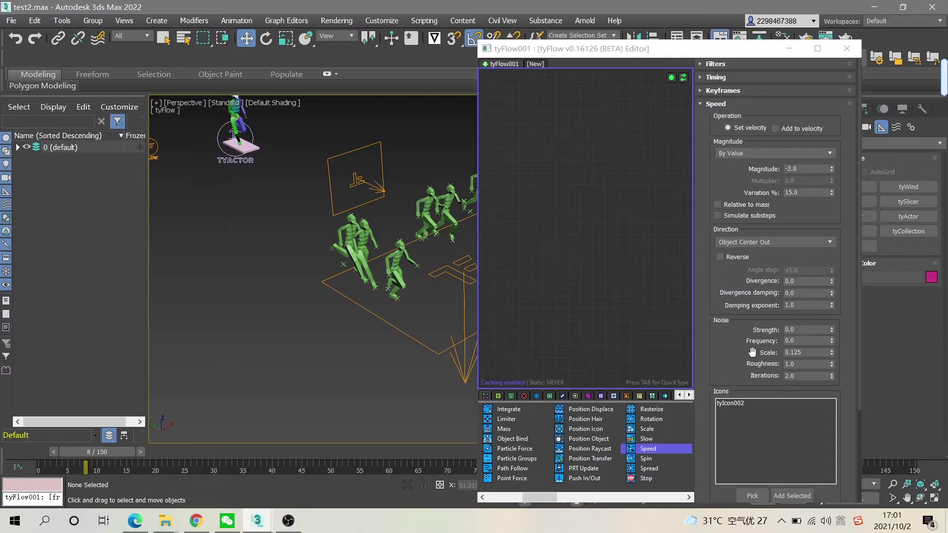
{"action": "left_click_drag", "start_coordinate": [722, 51], "coordinate": [138, 62]}
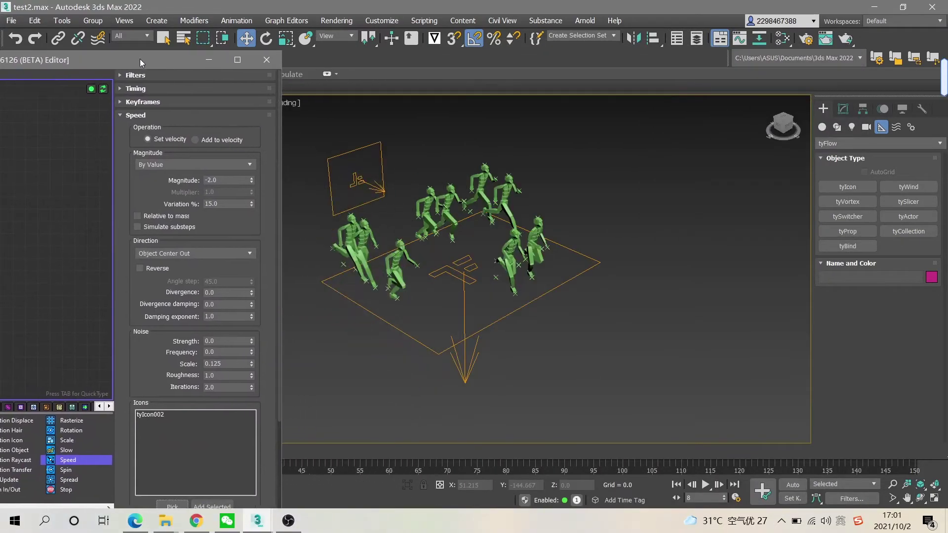
Play the preview, stop at frame 61, and select the Speed Magnitude value
{"action": "left_click", "coordinate": [703, 484]}
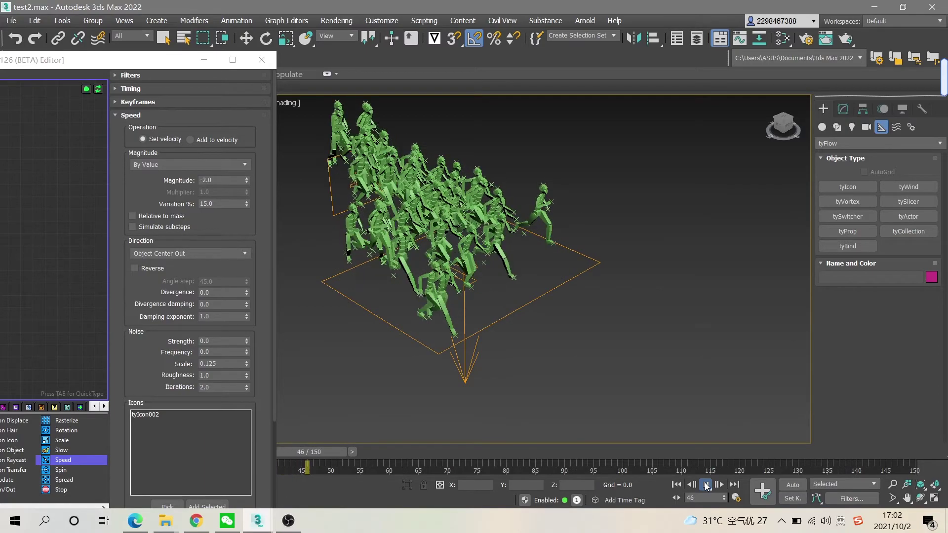
{"action": "left_click", "coordinate": [706, 485]}
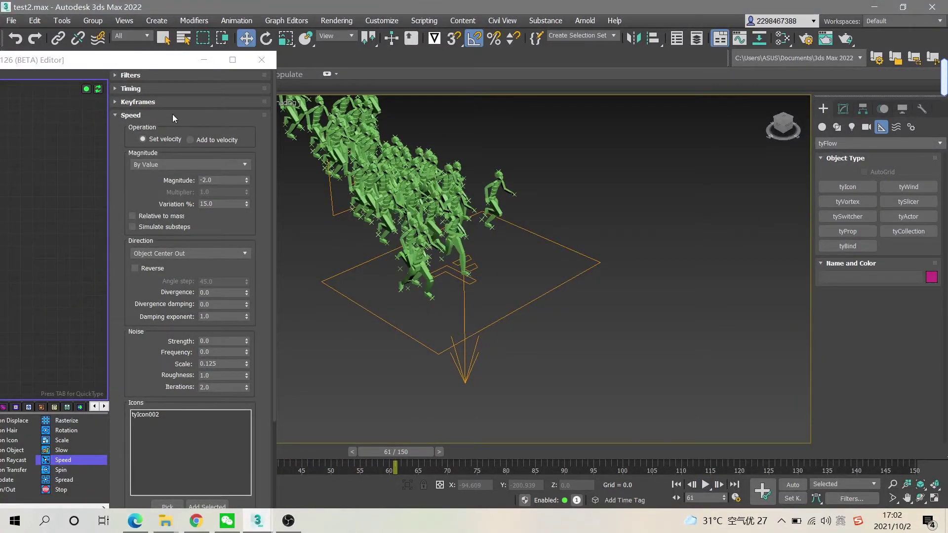
{"action": "left_click_drag", "start_coordinate": [217, 180], "coordinate": [198, 180]}
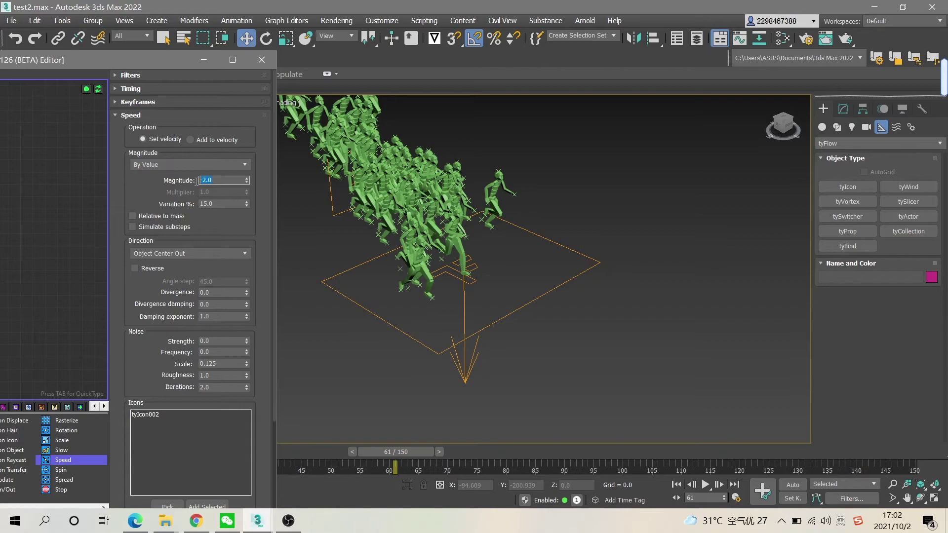